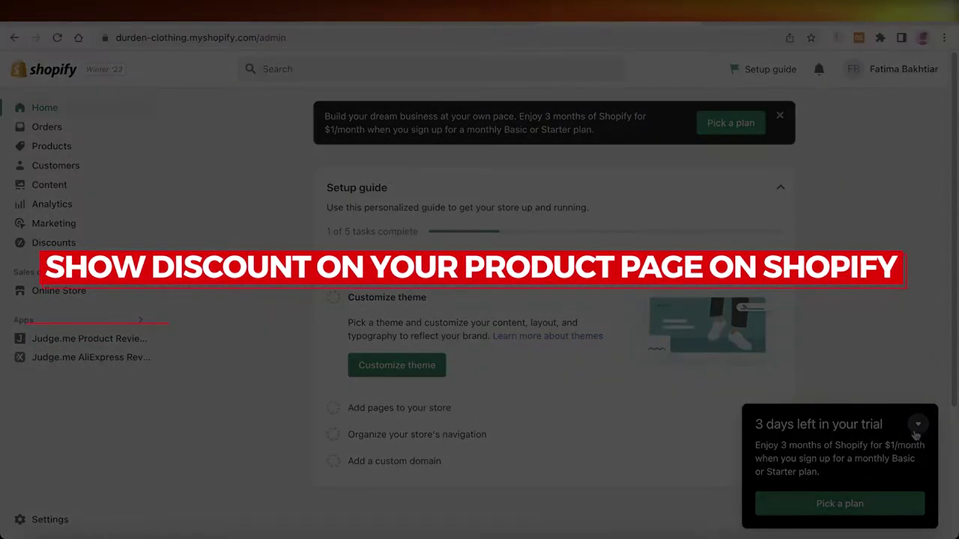
- Collapse the trial notice, preview the online store and open the featured shoulder bag's product page
{"action": "left_click", "coordinate": [917, 426]}
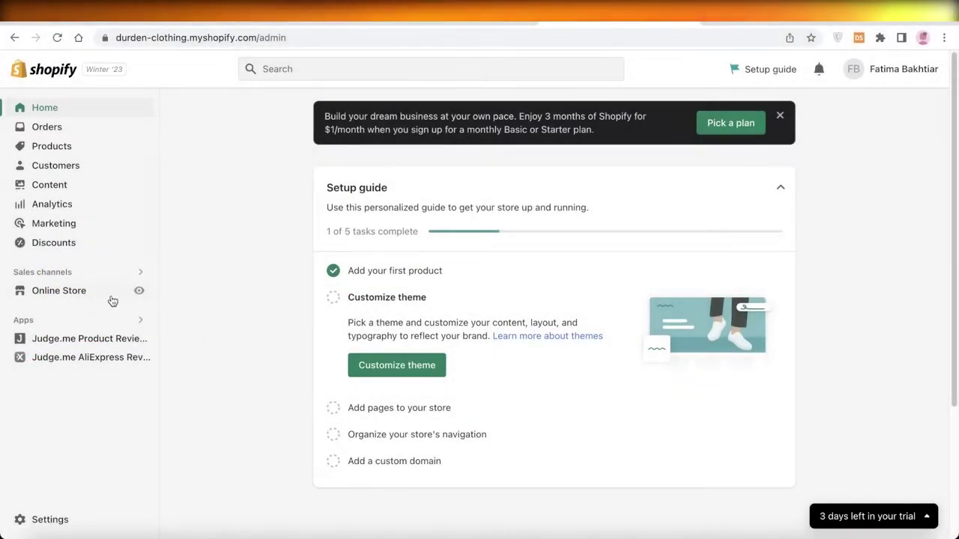
{"action": "left_click", "coordinate": [139, 292]}
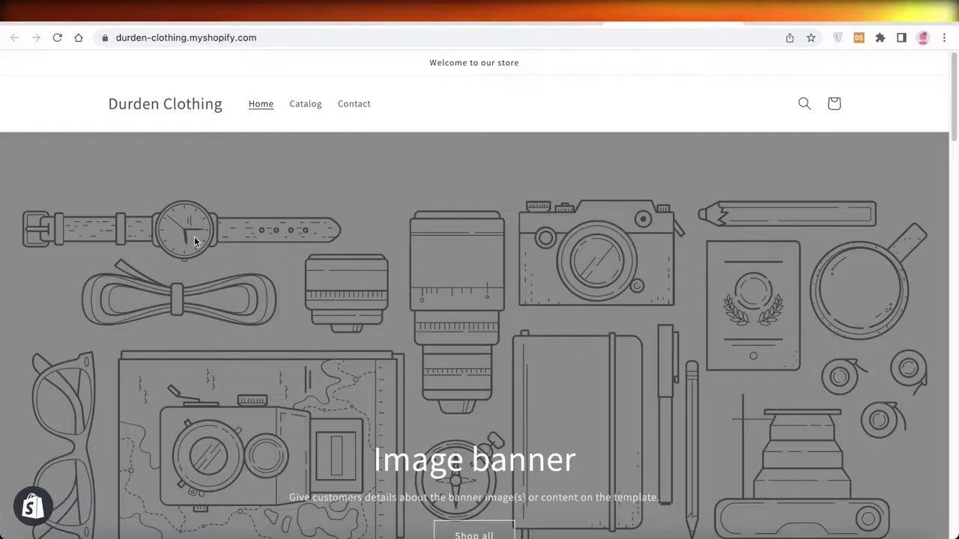
{"action": "scroll", "coordinate": [195, 248], "scroll_direction": "down", "scroll_amount": 7}
{"action": "left_click", "coordinate": [196, 350]}
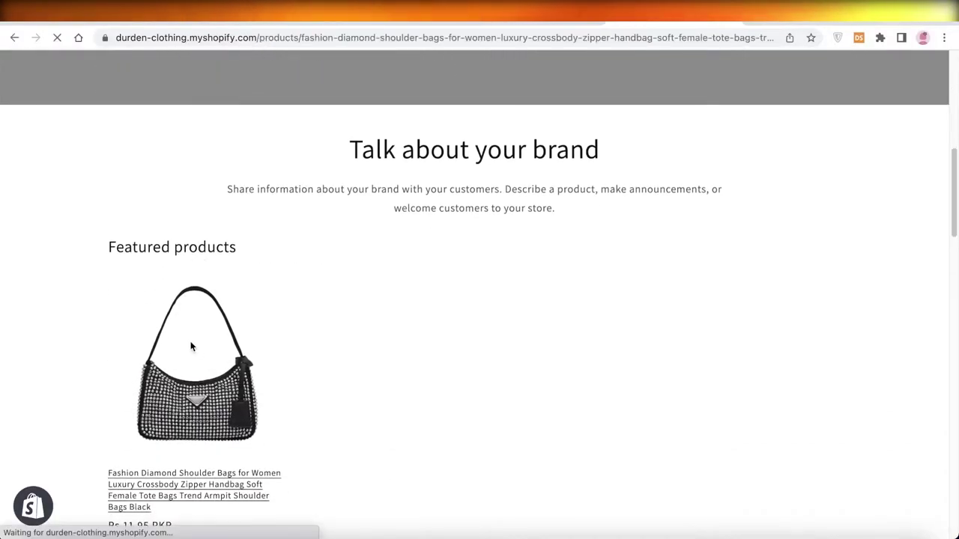
{"action": "scroll", "coordinate": [273, 338], "scroll_direction": "down", "scroll_amount": 5}
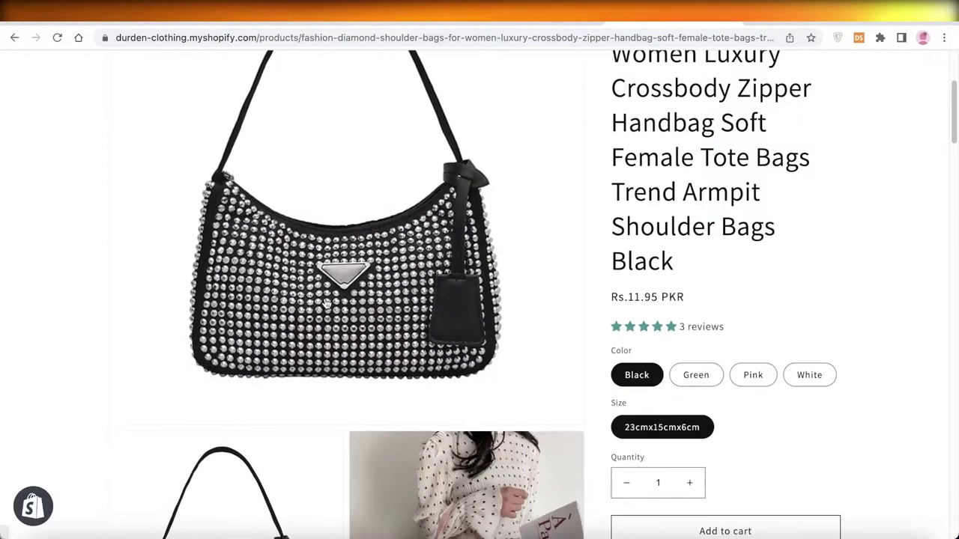
- Examine the shoulder bag's product page and how its price is displayed to customers
{"action": "scroll", "coordinate": [324, 301], "scroll_direction": "up", "scroll_amount": 2}
{"action": "scroll", "coordinate": [320, 297], "scroll_direction": "up", "scroll_amount": 3}
{"action": "scroll", "coordinate": [309, 279], "scroll_direction": "down", "scroll_amount": 6}
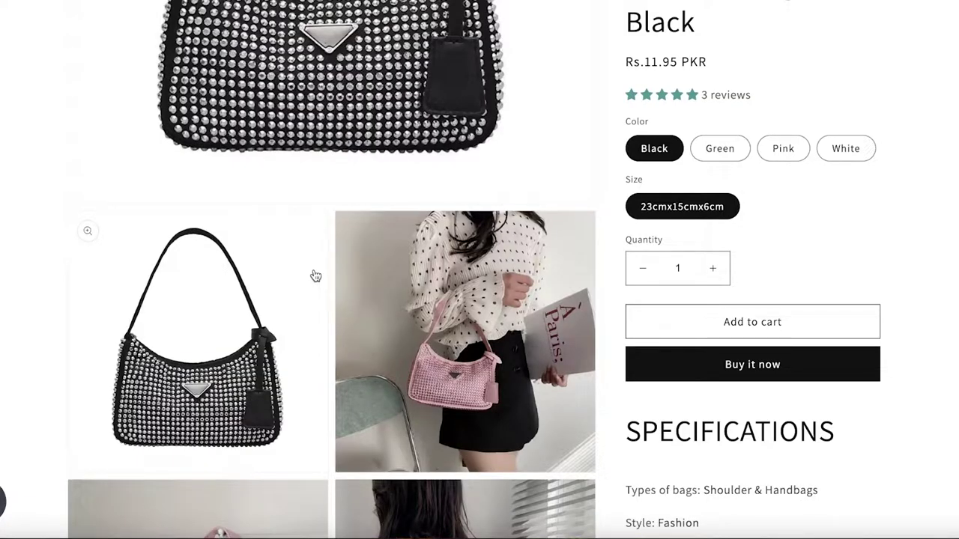
{"action": "scroll", "coordinate": [574, 193], "scroll_direction": "up", "scroll_amount": 2}
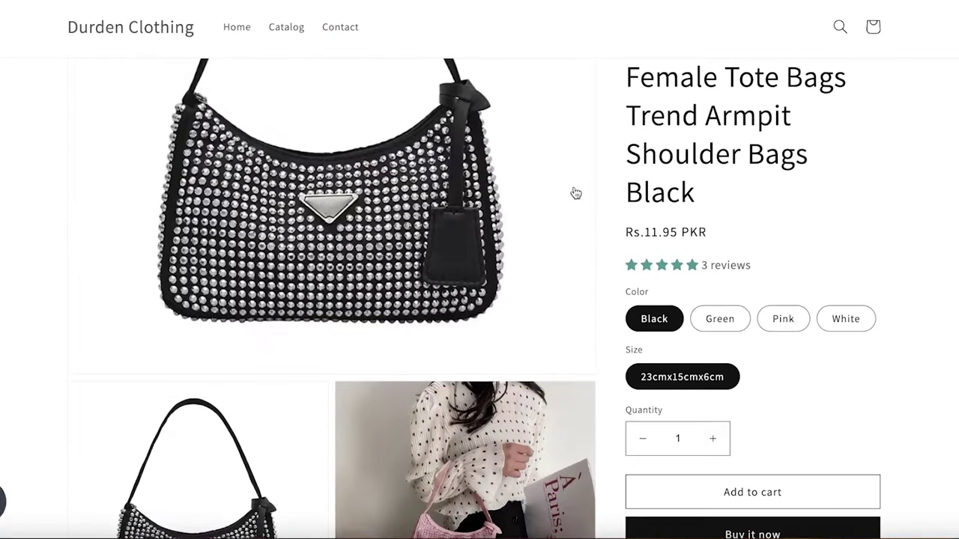
{"action": "left_click_drag", "start_coordinate": [627, 232], "coordinate": [749, 231]}
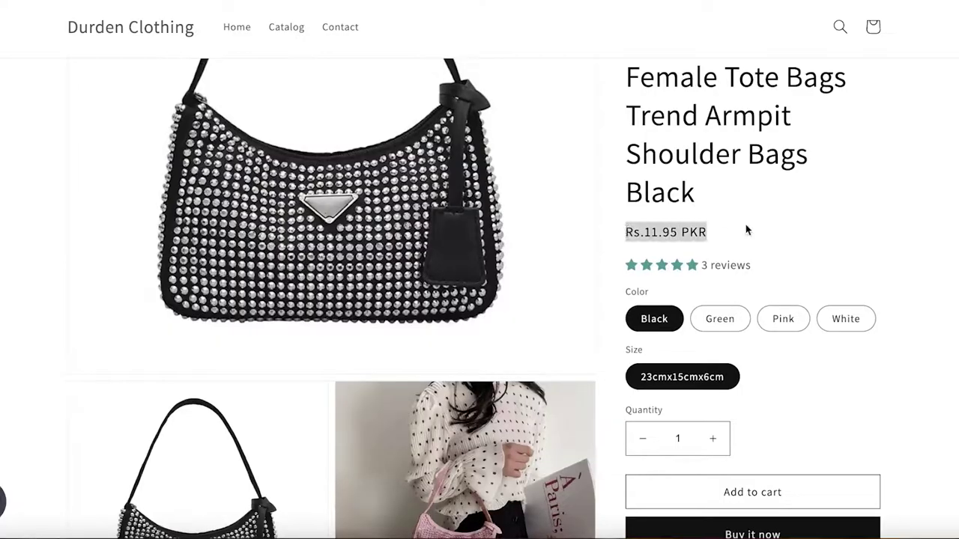
{"action": "left_click", "coordinate": [634, 230]}
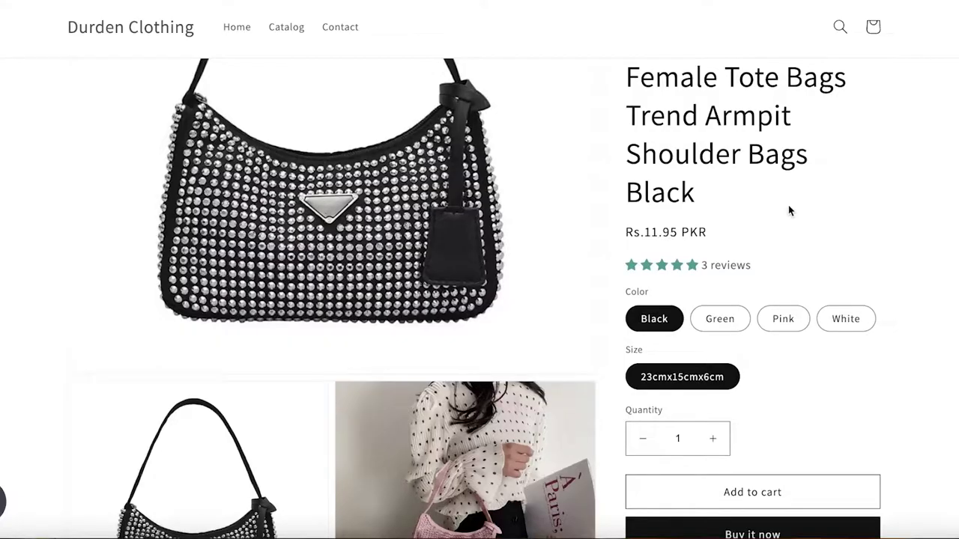
{"action": "scroll", "coordinate": [783, 206], "scroll_direction": "up", "scroll_amount": 1}
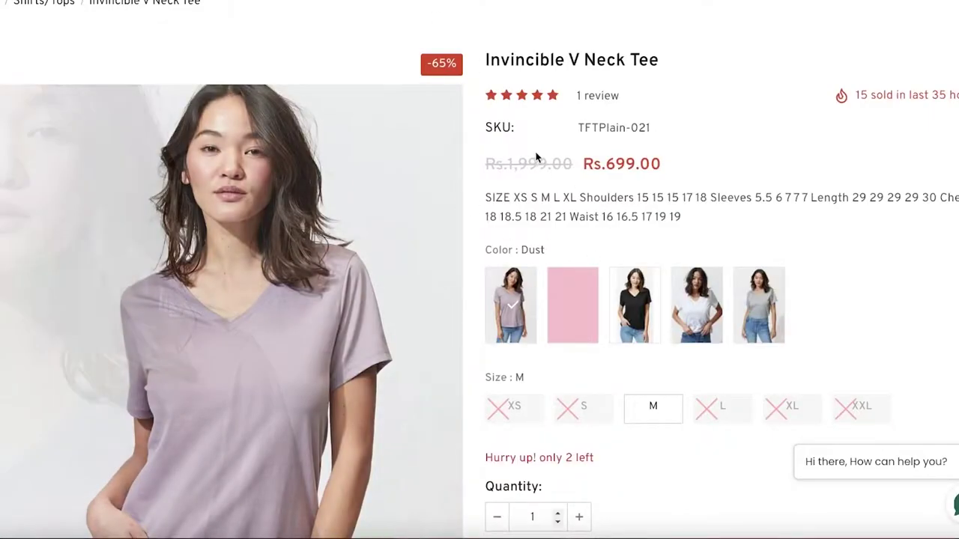
- Examine the Invincible V Neck Tee example page, comparing its struck-through original price with the sale price
{"action": "scroll", "coordinate": [670, 148], "scroll_direction": "down", "scroll_amount": 1}
{"action": "scroll", "coordinate": [740, 149], "scroll_direction": "up", "scroll_amount": 3}
{"action": "scroll", "coordinate": [738, 154], "scroll_direction": "down", "scroll_amount": 5}
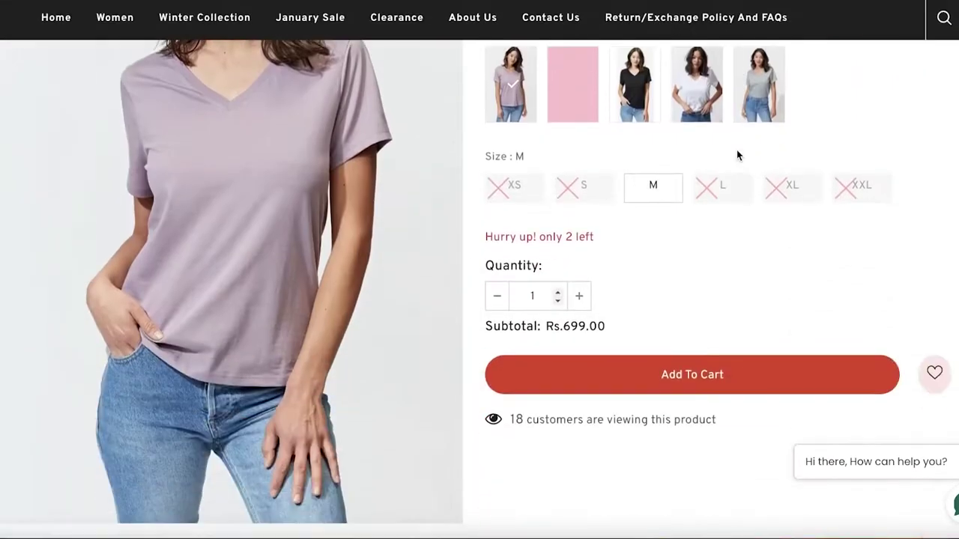
{"action": "scroll", "coordinate": [738, 155], "scroll_direction": "up", "scroll_amount": 2}
{"action": "scroll", "coordinate": [738, 155], "scroll_direction": "up", "scroll_amount": 1}
{"action": "scroll", "coordinate": [688, 153], "scroll_direction": "up", "scroll_amount": 1}
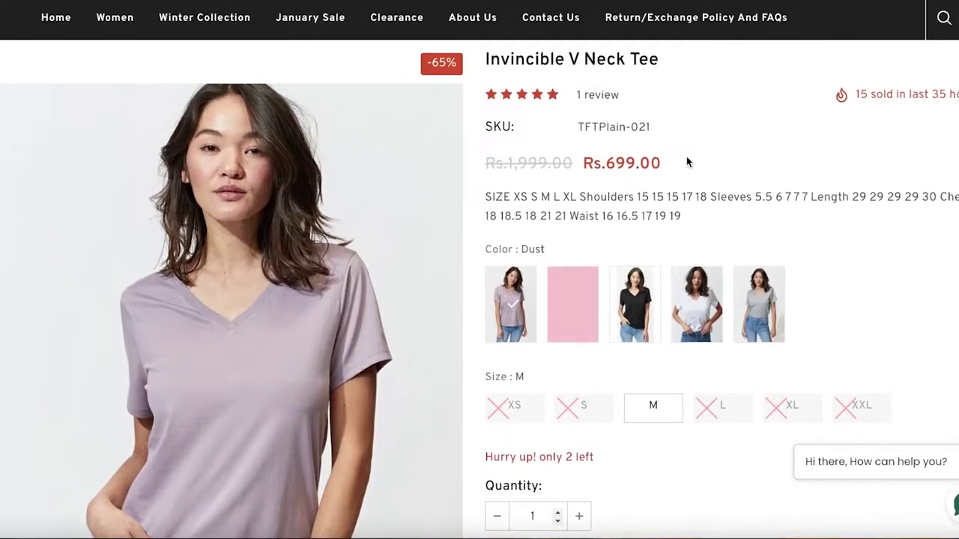
{"action": "left_click_drag", "start_coordinate": [486, 163], "coordinate": [580, 165]}
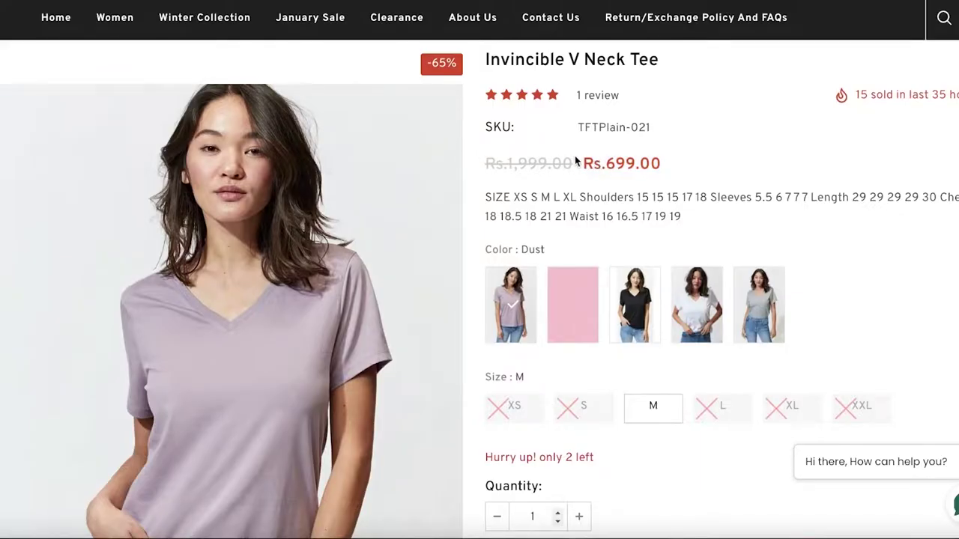
{"action": "left_click_drag", "start_coordinate": [496, 161], "coordinate": [501, 162]}
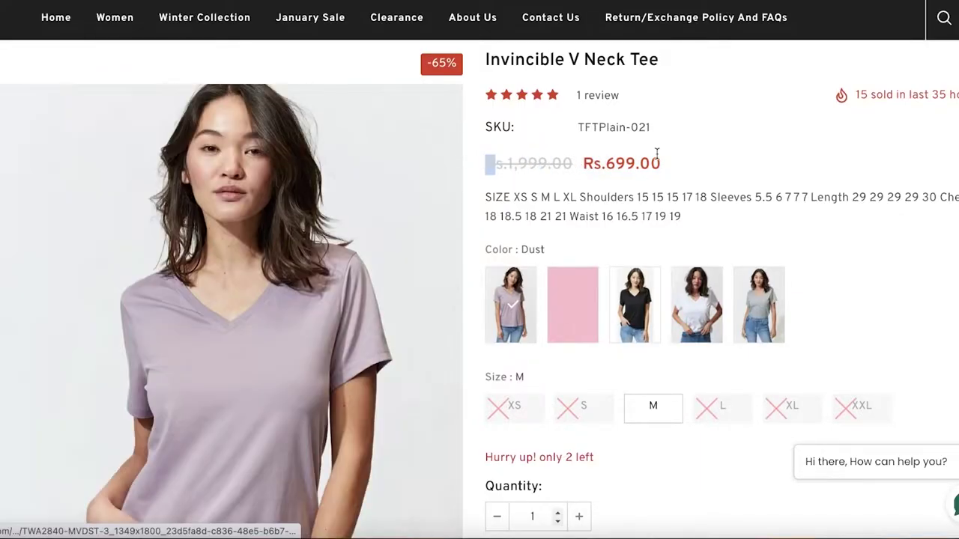
{"action": "left_click", "coordinate": [655, 159]}
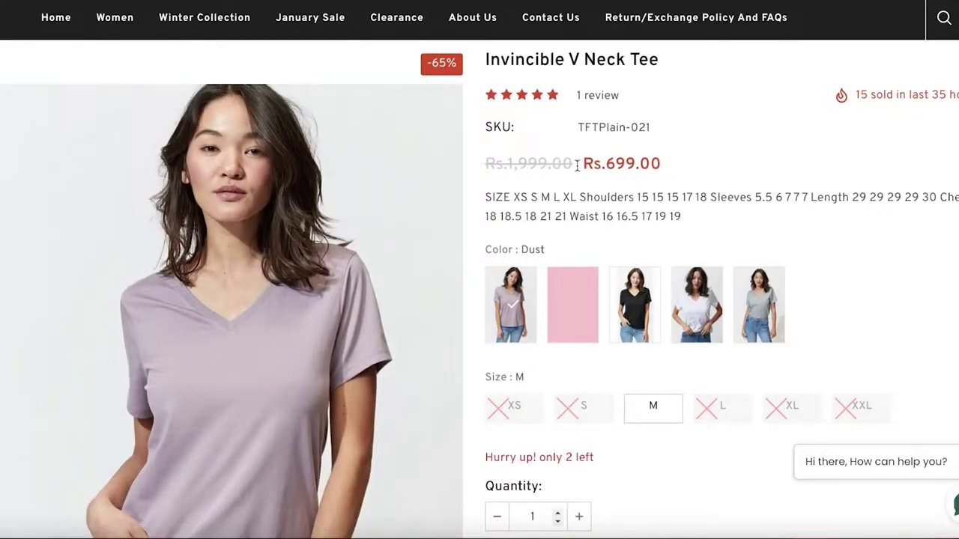
{"action": "left_click_drag", "start_coordinate": [593, 164], "coordinate": [680, 160]}
{"action": "left_click_drag", "start_coordinate": [582, 174], "coordinate": [686, 165]}
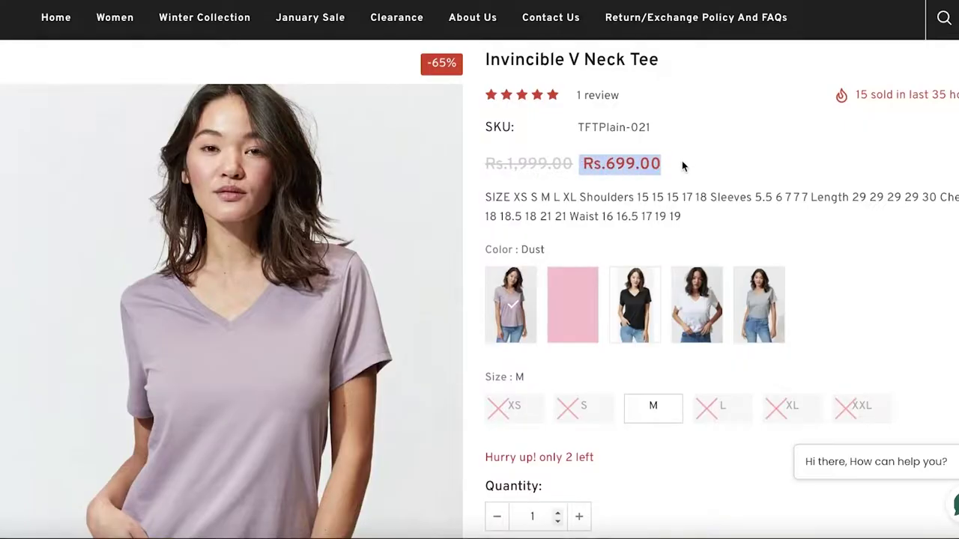
{"action": "left_click", "coordinate": [617, 173]}
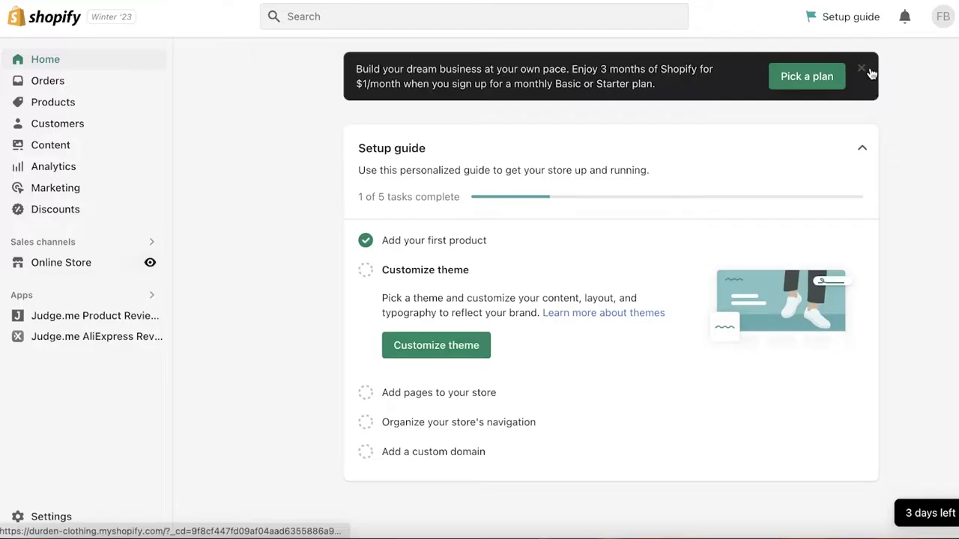
- Dismiss the plan offer banner and collapse the setup guide on the admin home page
{"action": "left_click", "coordinate": [872, 72]}
{"action": "left_click", "coordinate": [863, 86]}
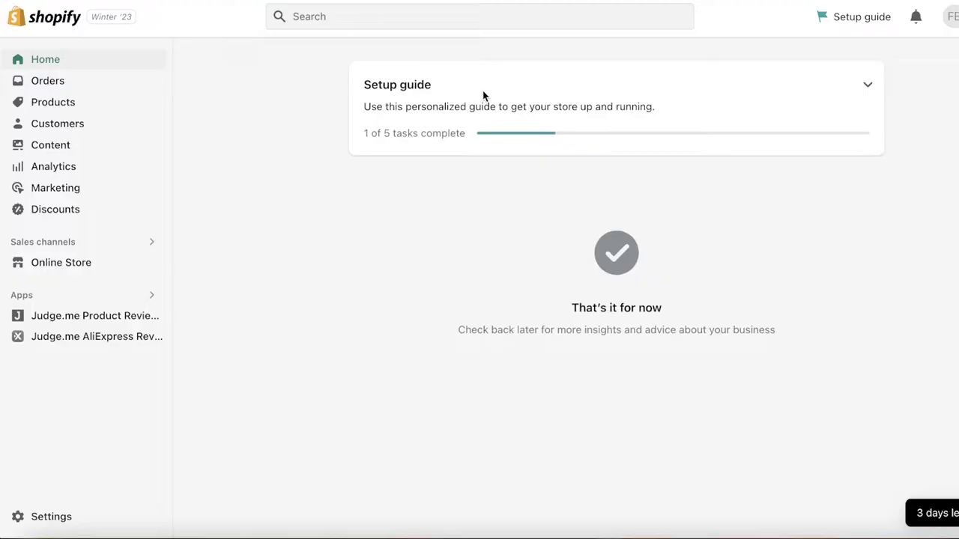
- Open the Fashion Diamond Shoulder Bags product in the admin and review its variants and their prices
{"action": "left_click", "coordinate": [84, 109]}
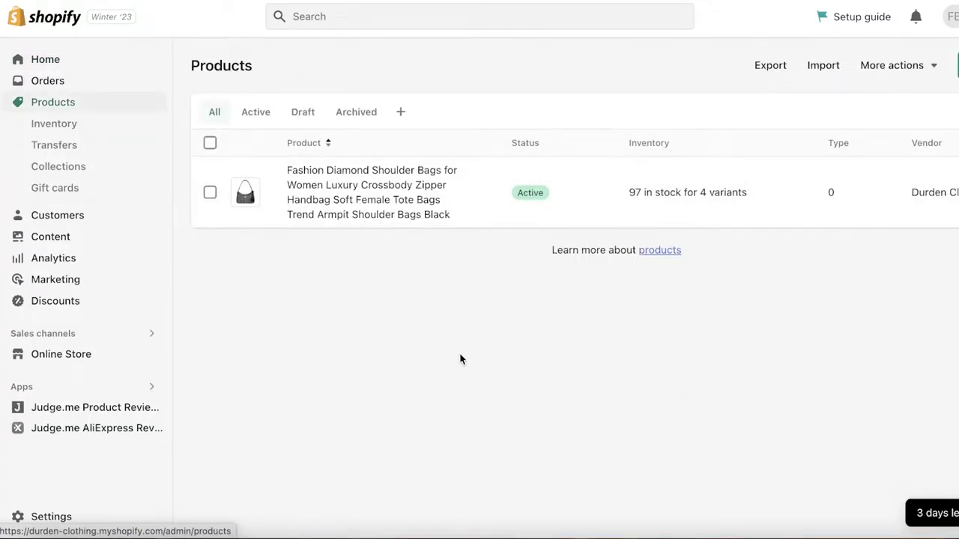
{"action": "left_click", "coordinate": [444, 199]}
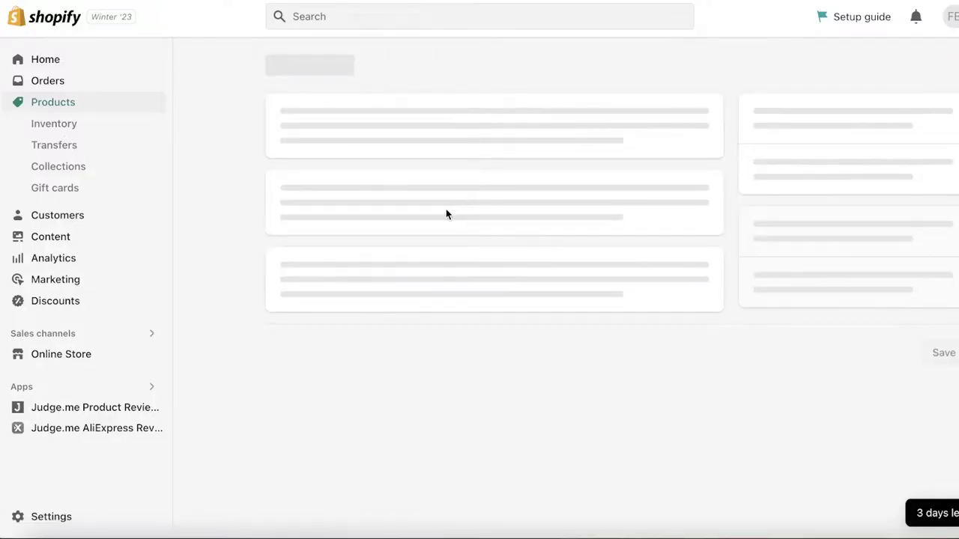
{"action": "scroll", "coordinate": [479, 221], "scroll_direction": "down", "scroll_amount": 3}
{"action": "scroll", "coordinate": [517, 215], "scroll_direction": "down", "scroll_amount": 10}
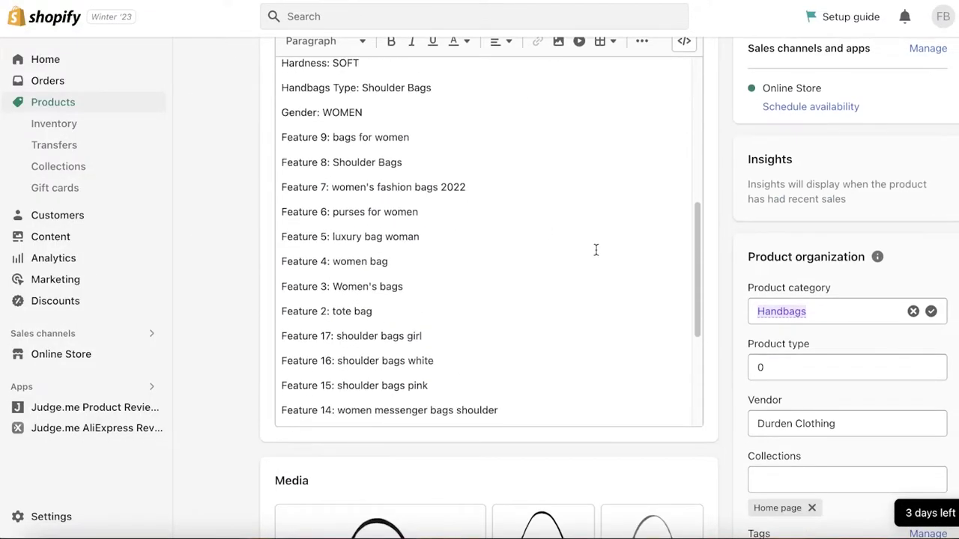
{"action": "scroll", "coordinate": [764, 454], "scroll_direction": "down", "scroll_amount": 15}
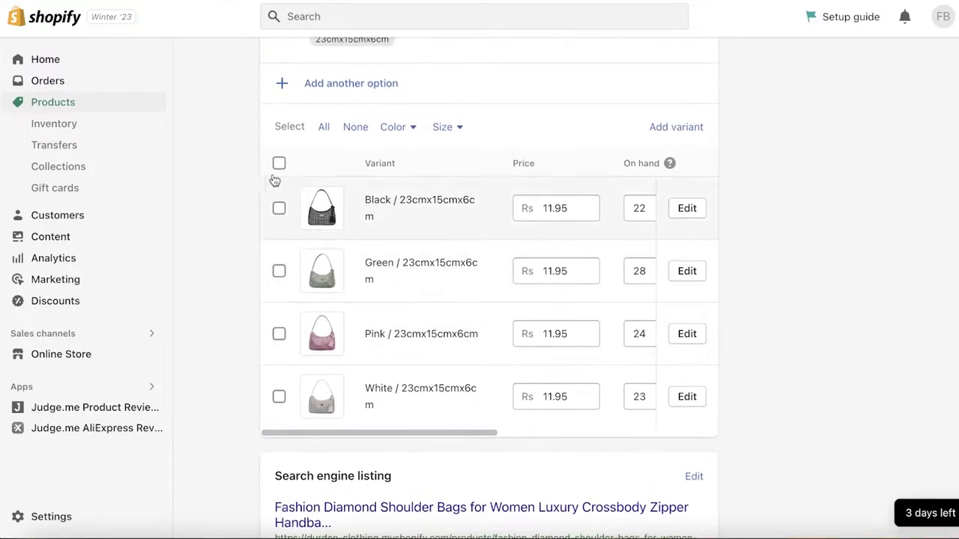
{"action": "scroll", "coordinate": [527, 135], "scroll_direction": "up", "scroll_amount": 1}
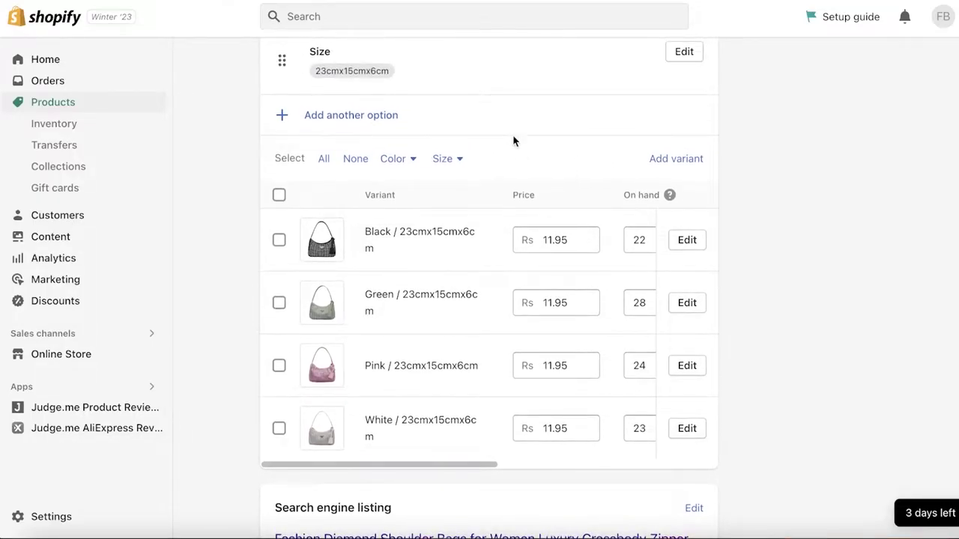
{"action": "scroll", "coordinate": [514, 139], "scroll_direction": "up", "scroll_amount": 1}
{"action": "scroll", "coordinate": [513, 212], "scroll_direction": "up", "scroll_amount": 2}
{"action": "scroll", "coordinate": [562, 260], "scroll_direction": "down", "scroll_amount": 5}
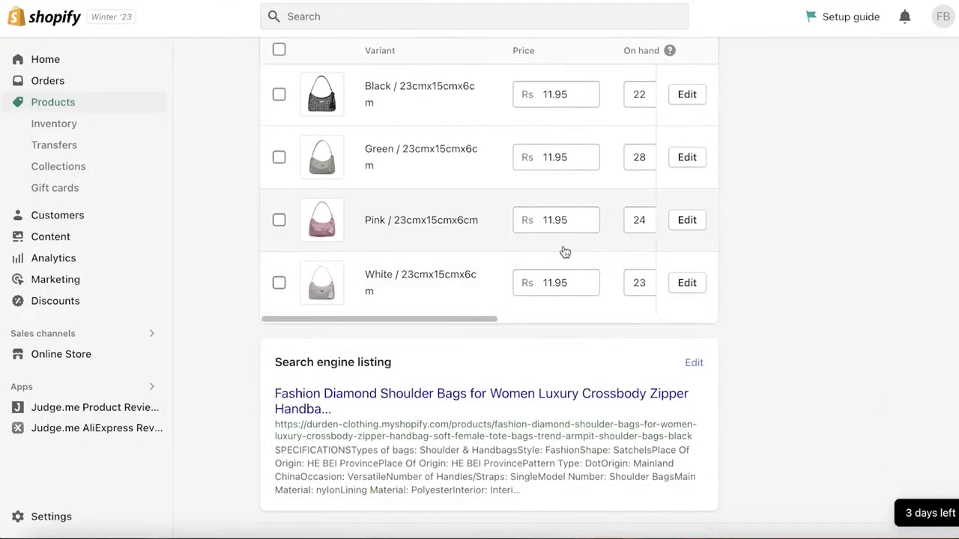
{"action": "scroll", "coordinate": [563, 247], "scroll_direction": "down", "scroll_amount": 1}
{"action": "scroll", "coordinate": [457, 338], "scroll_direction": "up", "scroll_amount": 4}
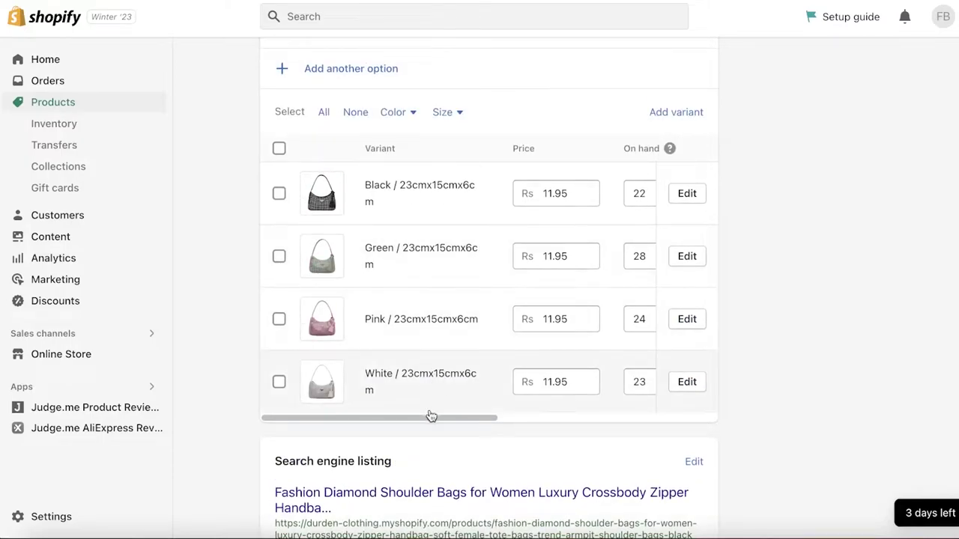
- Open the Black / 23cmx15cmx6cm variant of the shoulder bag for editing
{"action": "left_click", "coordinate": [478, 409]}
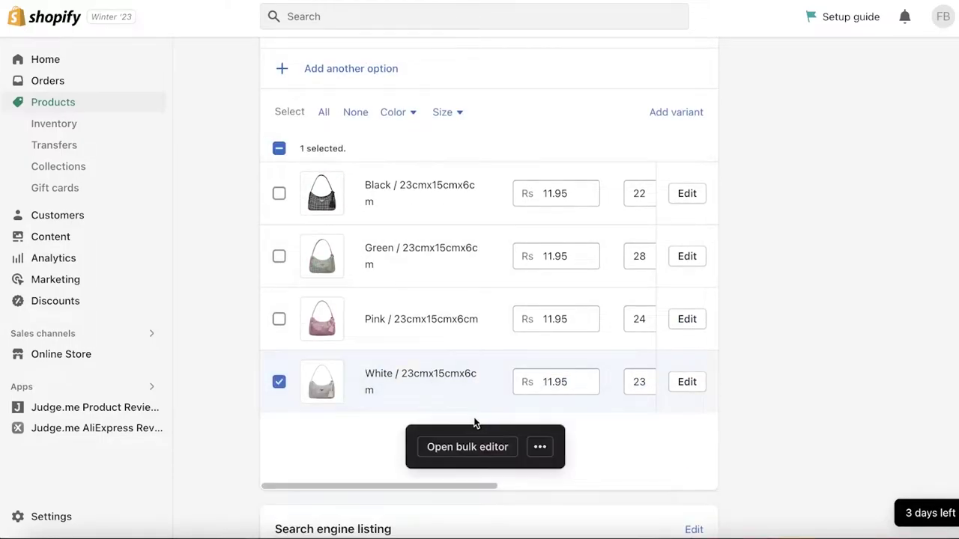
{"action": "left_click", "coordinate": [279, 382]}
{"action": "left_click_drag", "start_coordinate": [359, 418], "coordinate": [545, 406]}
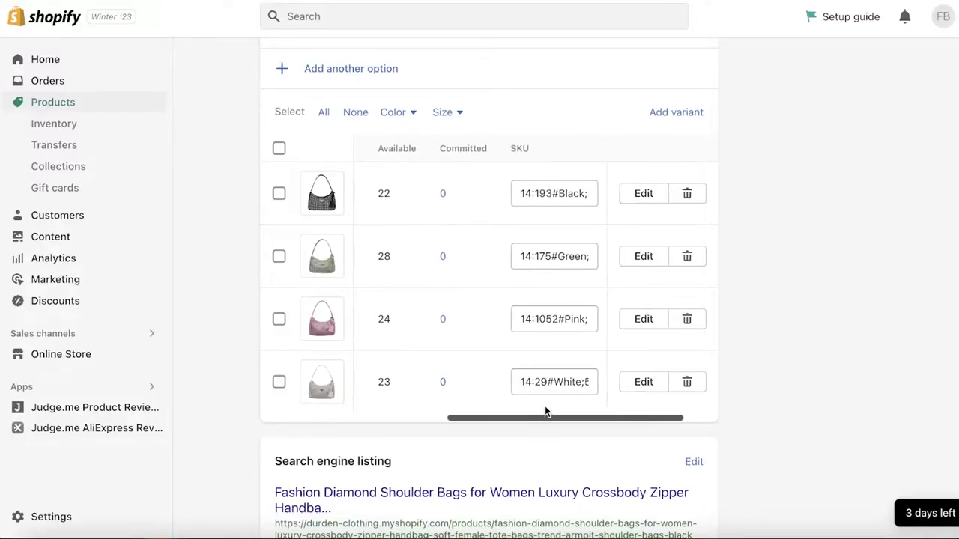
{"action": "scroll", "coordinate": [655, 392], "scroll_direction": "down", "scroll_amount": 1}
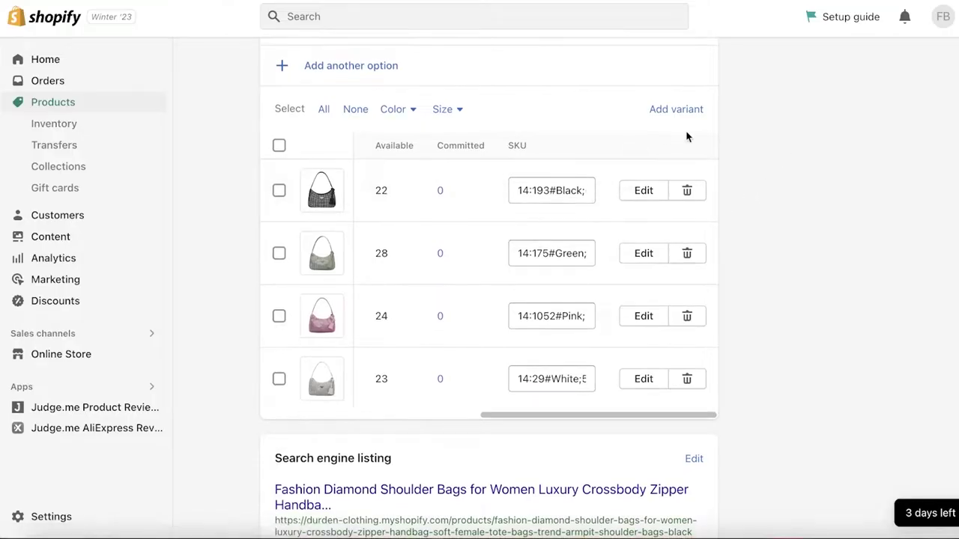
{"action": "left_click", "coordinate": [642, 190]}
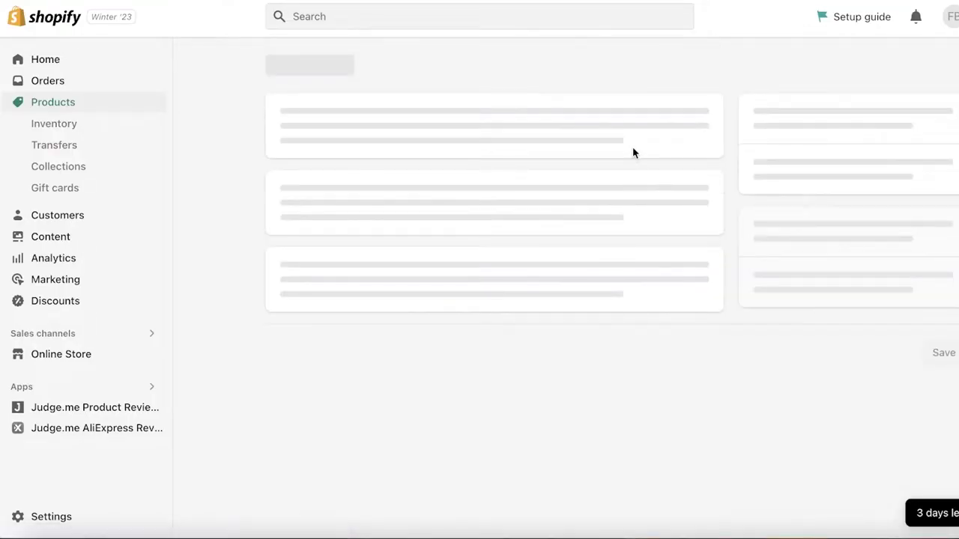
- Examine the Black variant's pricing section, including its price and compare-at price
{"action": "scroll", "coordinate": [611, 182], "scroll_direction": "down", "scroll_amount": 3}
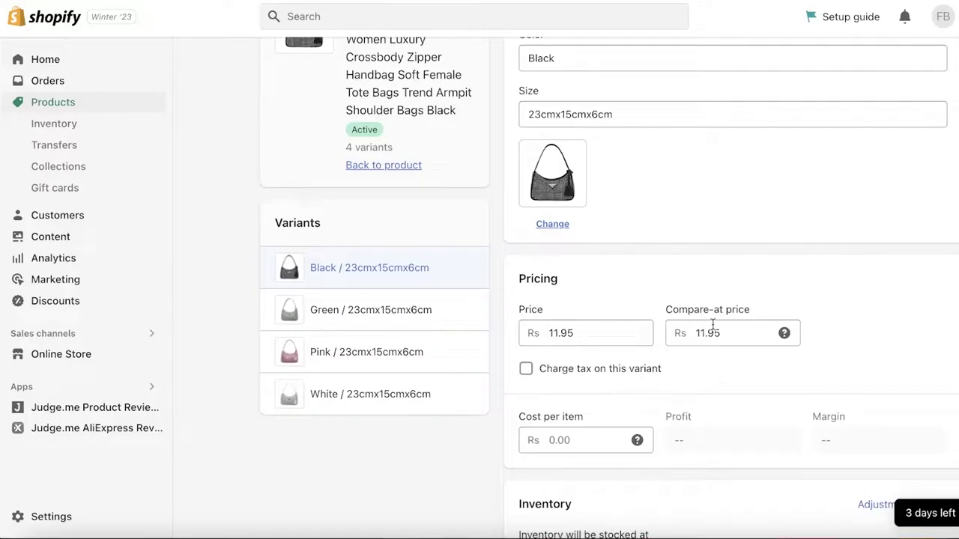
{"action": "scroll", "coordinate": [490, 212], "scroll_direction": "up", "scroll_amount": 3}
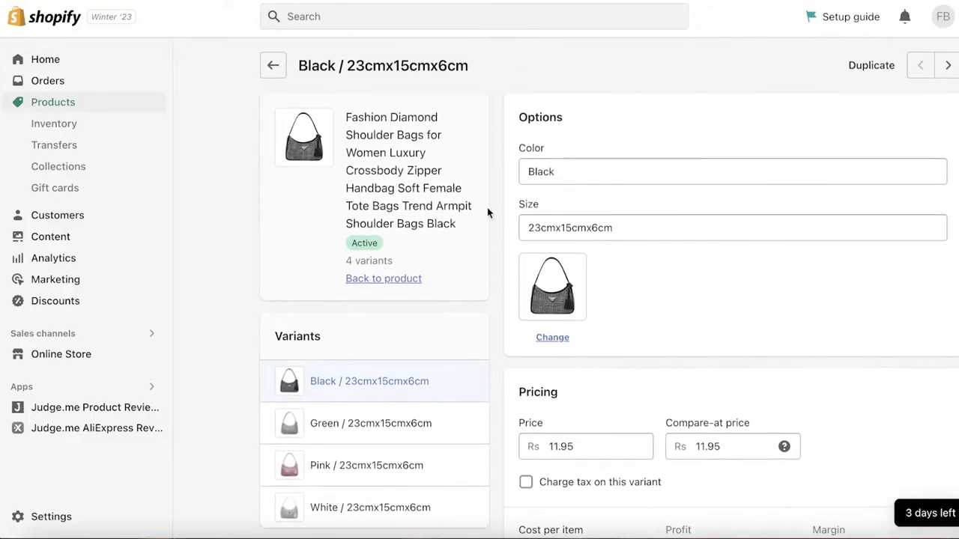
{"action": "scroll", "coordinate": [695, 293], "scroll_direction": "down", "scroll_amount": 3}
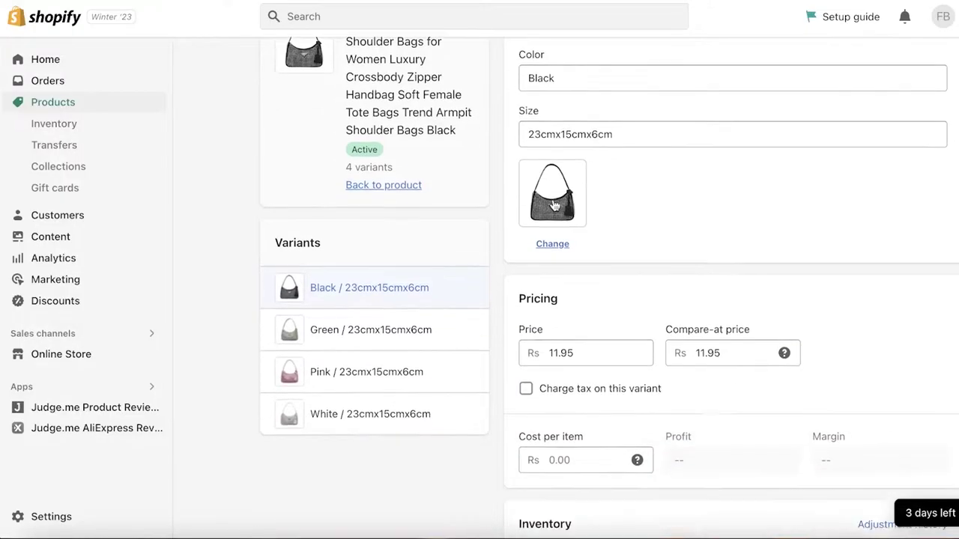
{"action": "double_click", "coordinate": [672, 295]}
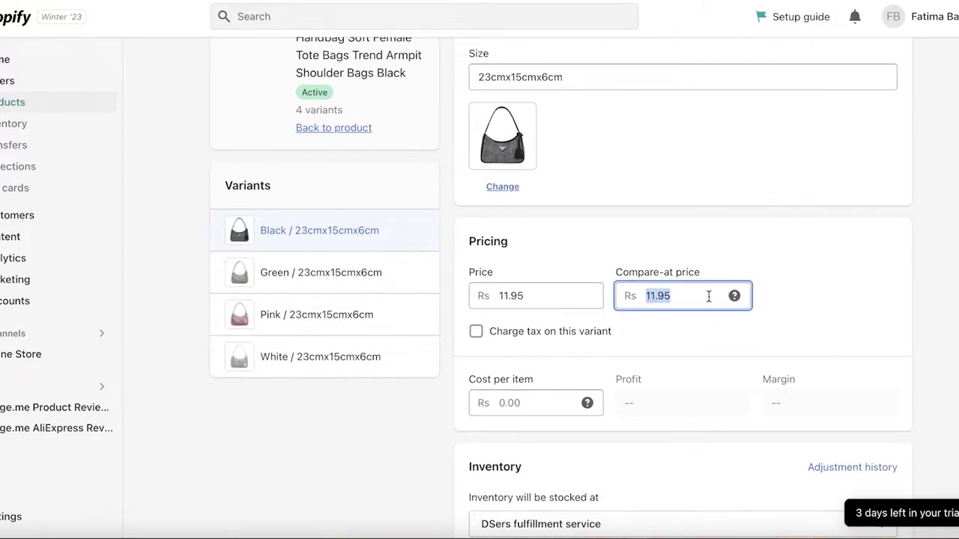
{"action": "left_click", "coordinate": [699, 248]}
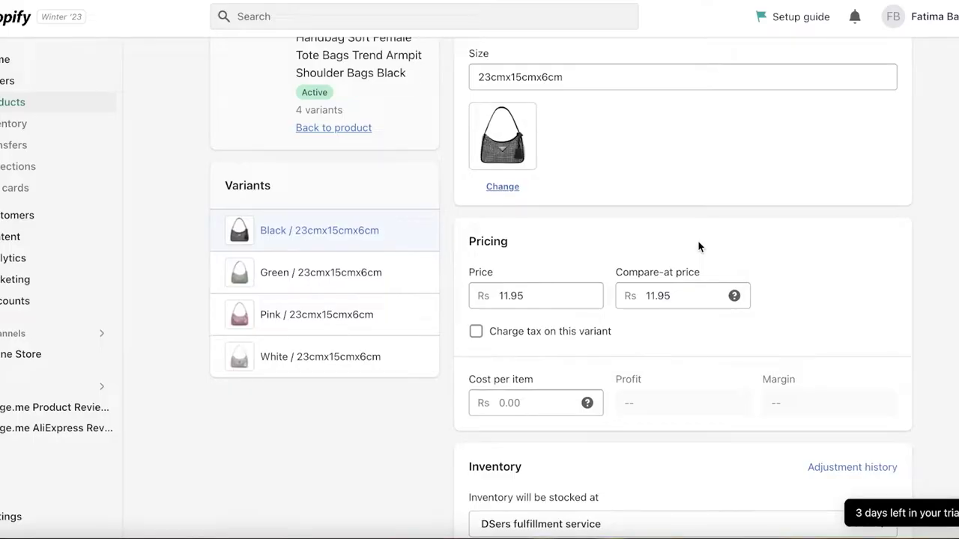
- Reopen the Fashion Diamond Shoulder Bags product and load all four of its variants into the bulk editor
{"action": "left_click", "coordinate": [3, 63]}
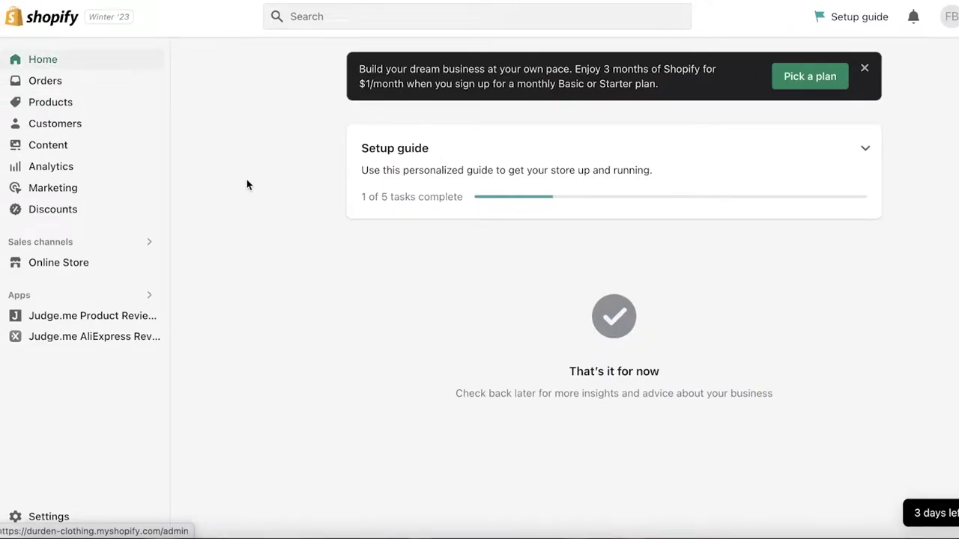
{"action": "left_click", "coordinate": [58, 99]}
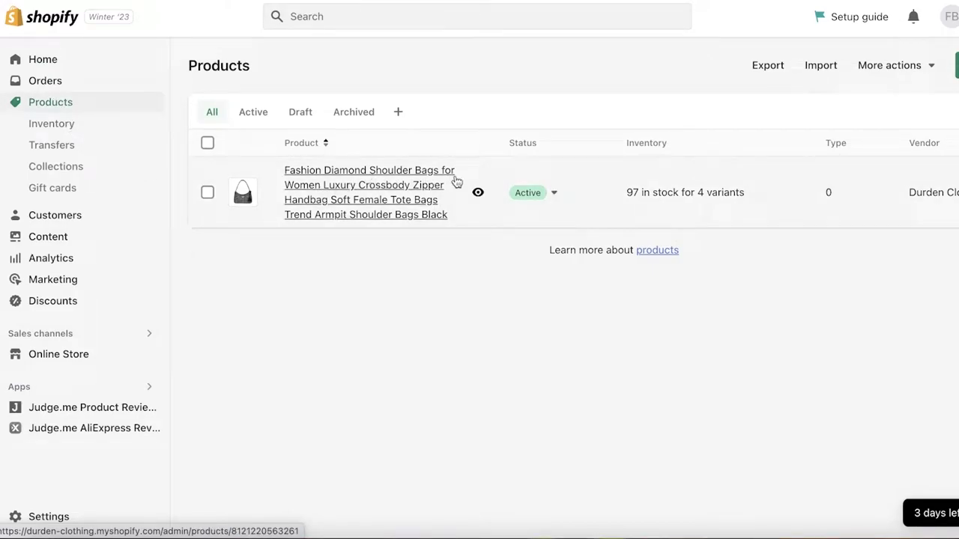
{"action": "left_click", "coordinate": [398, 185]}
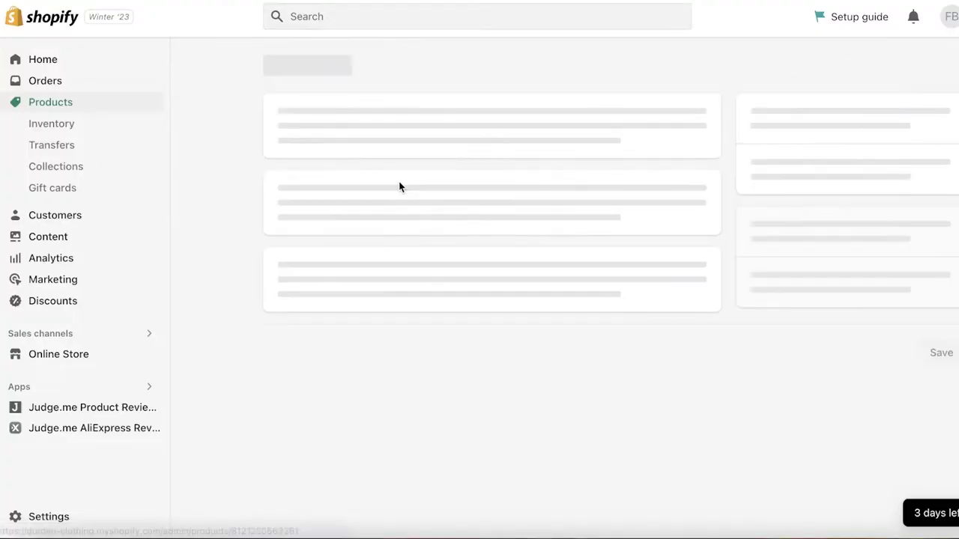
{"action": "scroll", "coordinate": [399, 185], "scroll_direction": "down", "scroll_amount": 15}
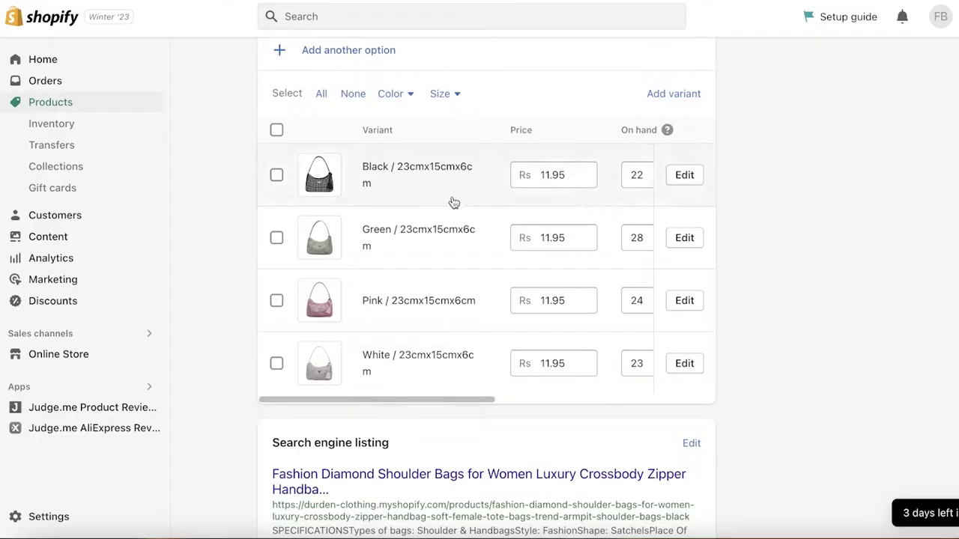
{"action": "left_click", "coordinate": [276, 131]}
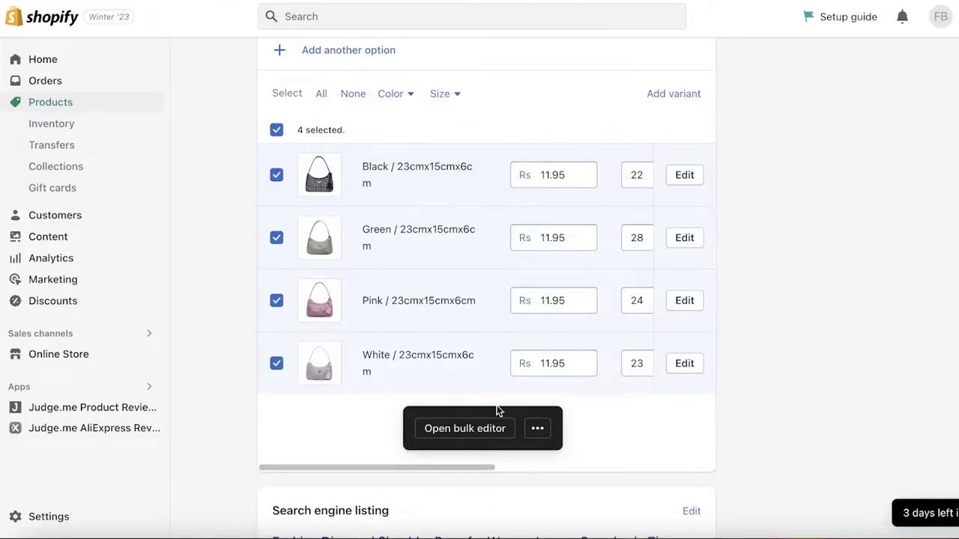
{"action": "left_click", "coordinate": [475, 430]}
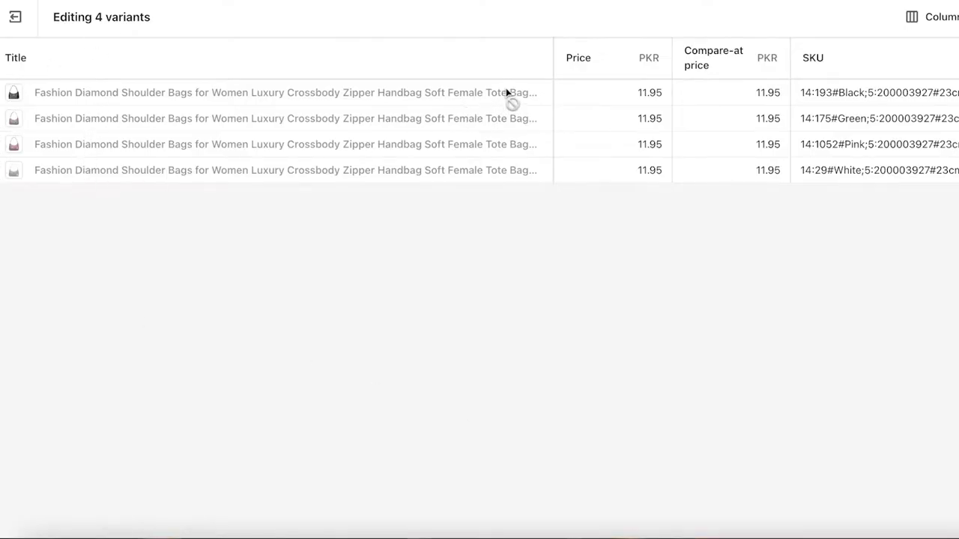
- Set the compare-at price of the Black, Green, Pink and White variants to 7 and save the changes
{"action": "left_click", "coordinate": [585, 94]}
{"action": "left_click", "coordinate": [602, 166]}
{"action": "left_click", "coordinate": [730, 90]}
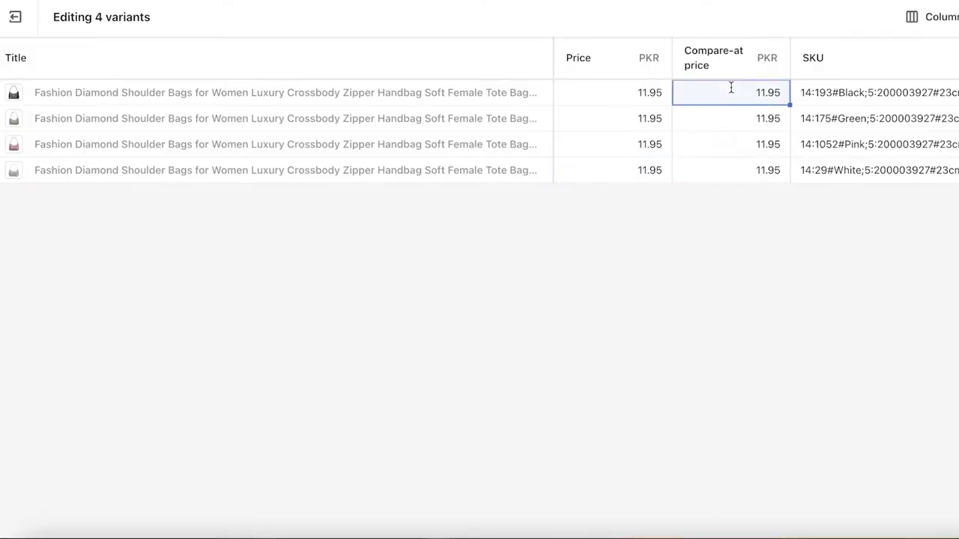
{"action": "left_click", "coordinate": [732, 88]}
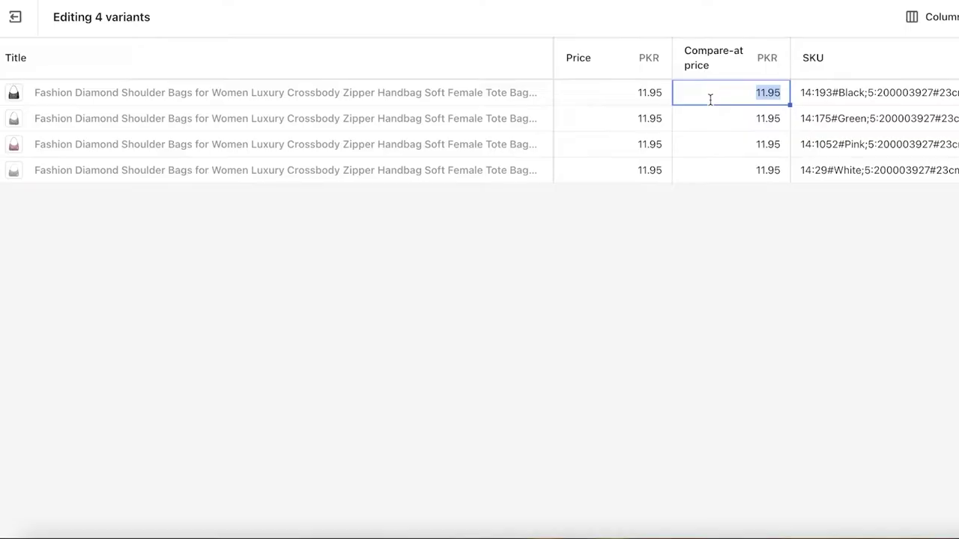
{"action": "type", "text": "7"}
{"action": "key", "text": "Return"}
{"action": "type", "text": "7"}
{"action": "key", "text": "Return"}
{"action": "type", "text": "7"}
{"action": "key", "text": "Return"}
{"action": "type", "text": "7"}
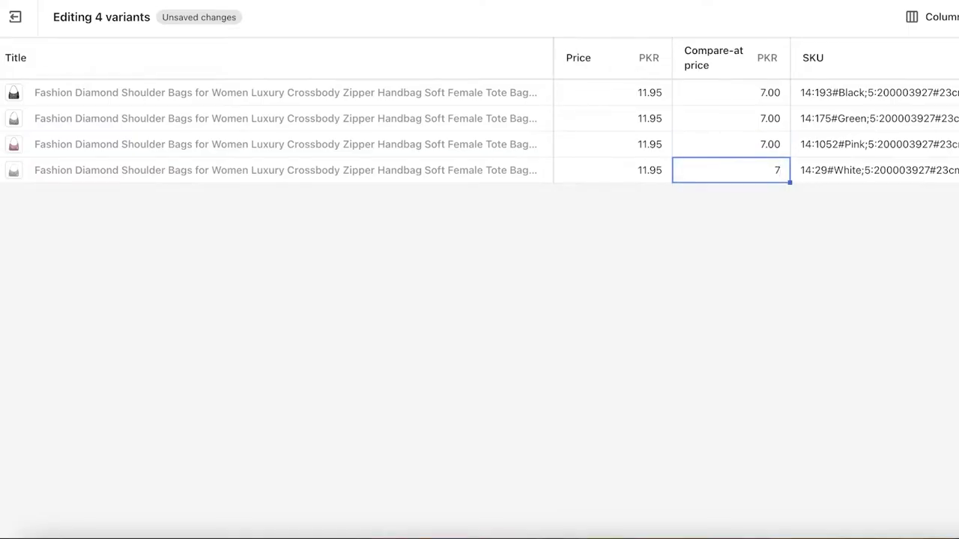
{"action": "key", "text": "ctrl+s"}
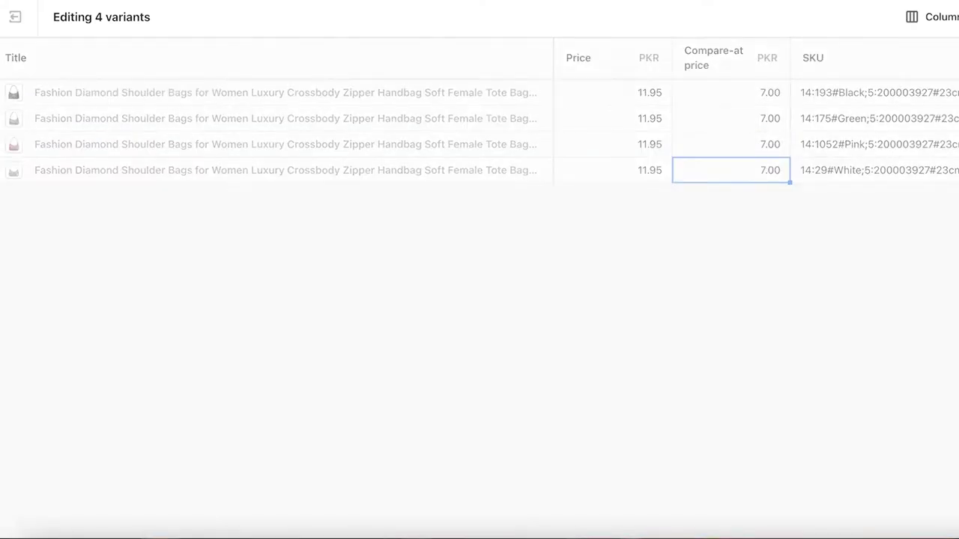
- Return from the bulk editor to the product page and review the variants' prices
{"action": "left_click", "coordinate": [9, 17]}
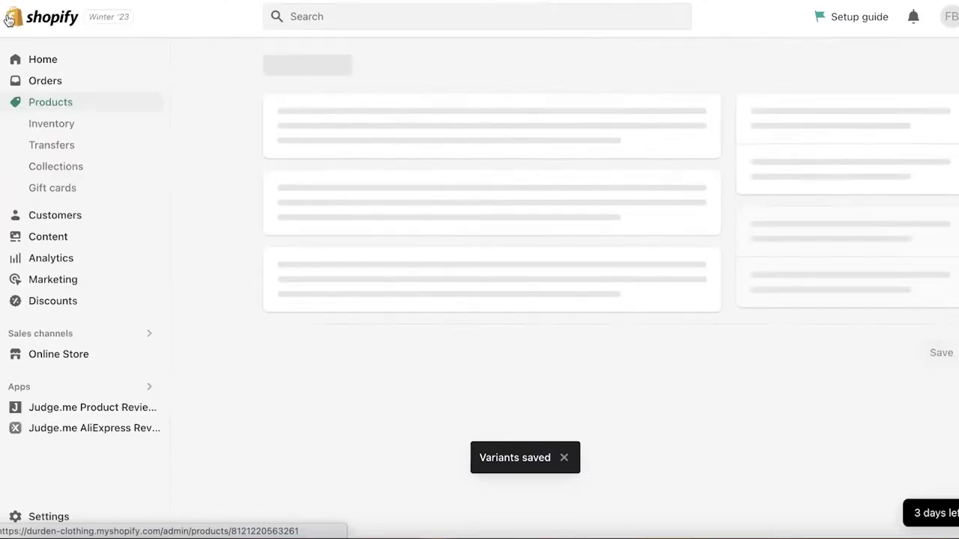
{"action": "scroll", "coordinate": [524, 172], "scroll_direction": "down", "scroll_amount": 10}
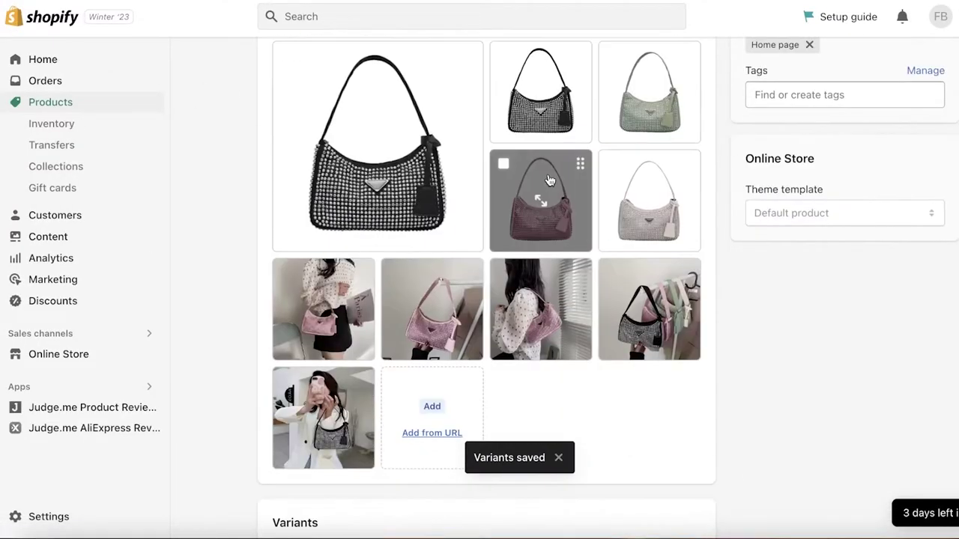
{"action": "scroll", "coordinate": [549, 181], "scroll_direction": "down", "scroll_amount": 8}
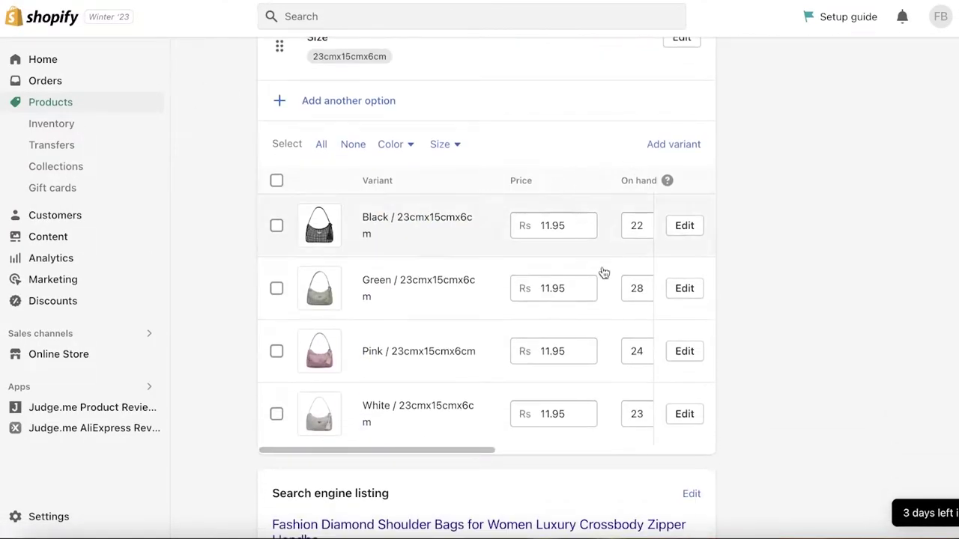
{"action": "scroll", "coordinate": [682, 265], "scroll_direction": "down", "scroll_amount": 1}
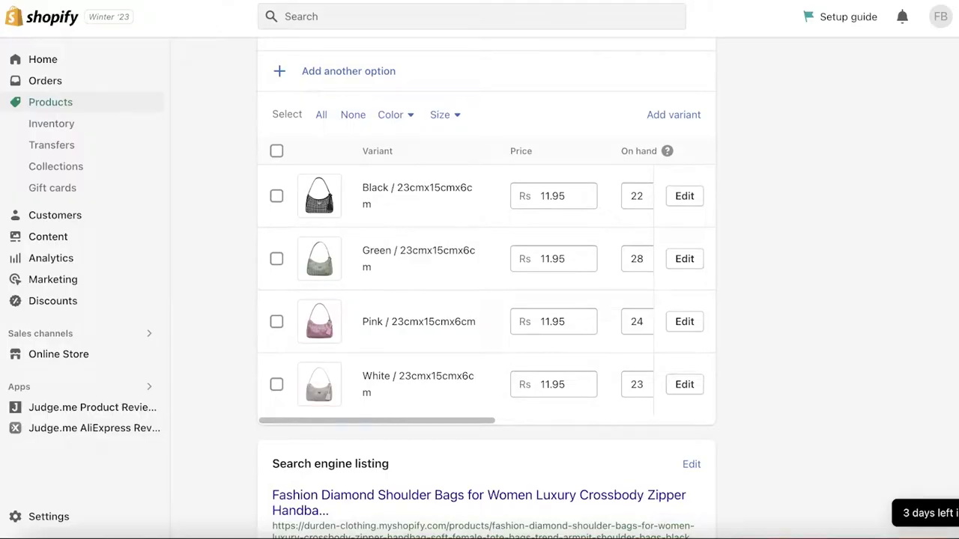
- Discard the product page's unsaved changes and save a price of 9.00 for the Pink variant in the bulk editor
{"action": "left_click", "coordinate": [154, 352]}
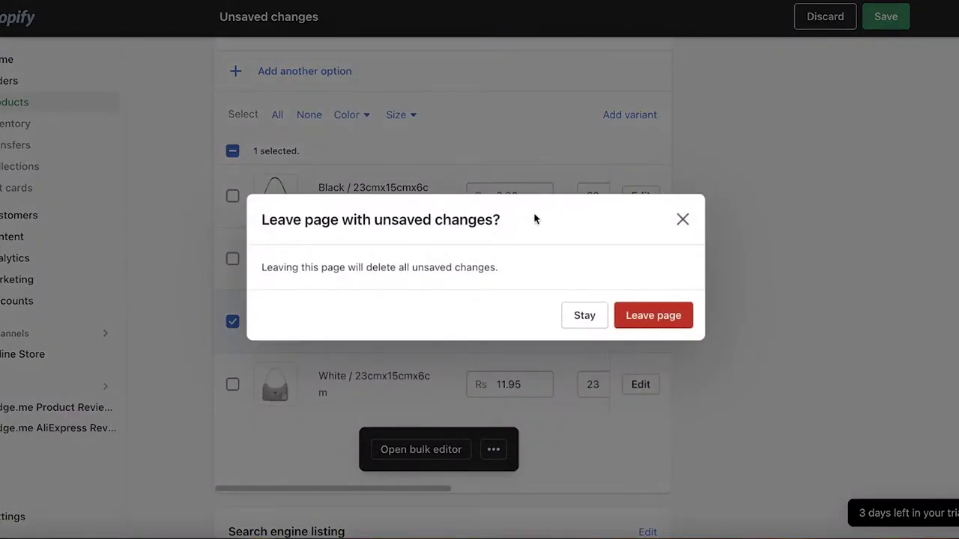
{"action": "left_click", "coordinate": [638, 320]}
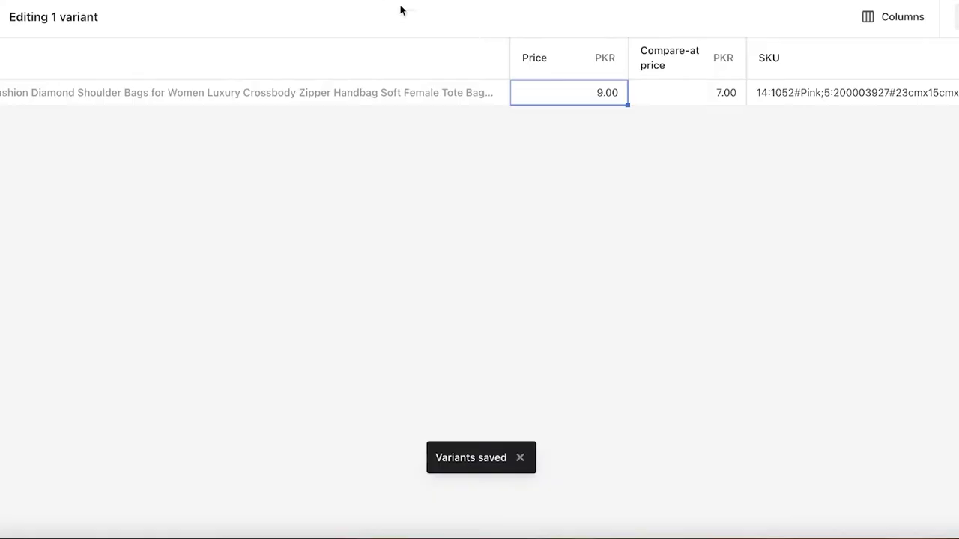
{"action": "left_click", "coordinate": [2, 16]}
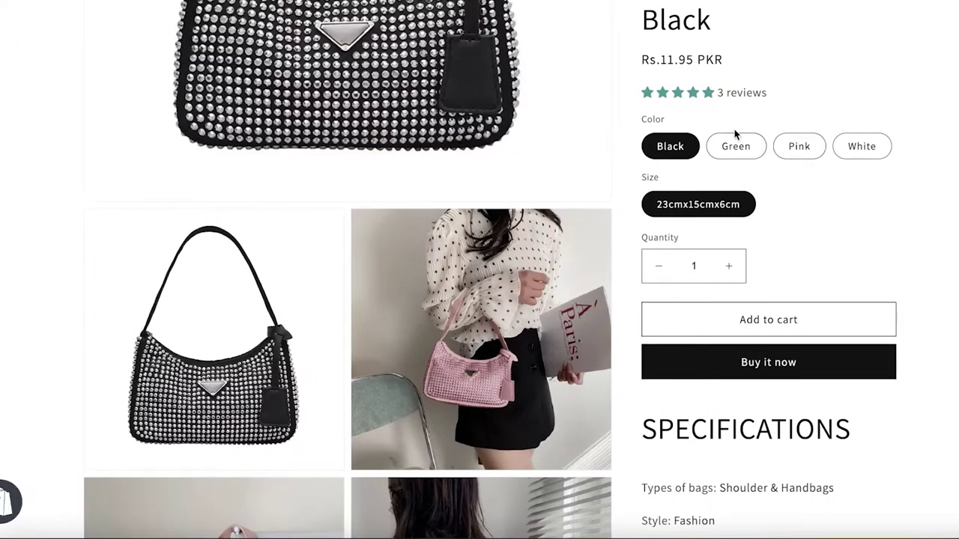
- Switch between the Green, White, Pink and Black colors on the storefront product page to check each variant's displayed price
{"action": "left_click", "coordinate": [735, 140]}
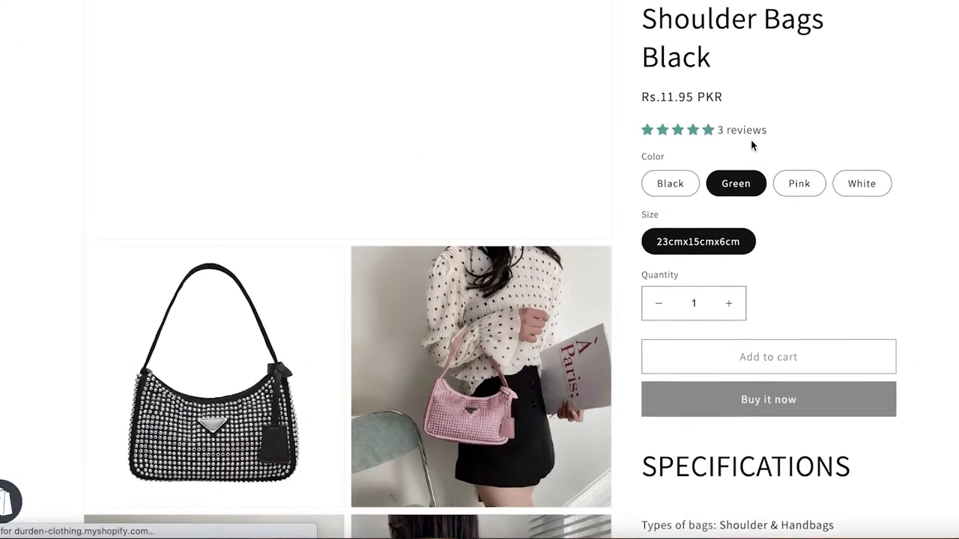
{"action": "left_click", "coordinate": [796, 472]}
{"action": "left_click", "coordinate": [833, 472]}
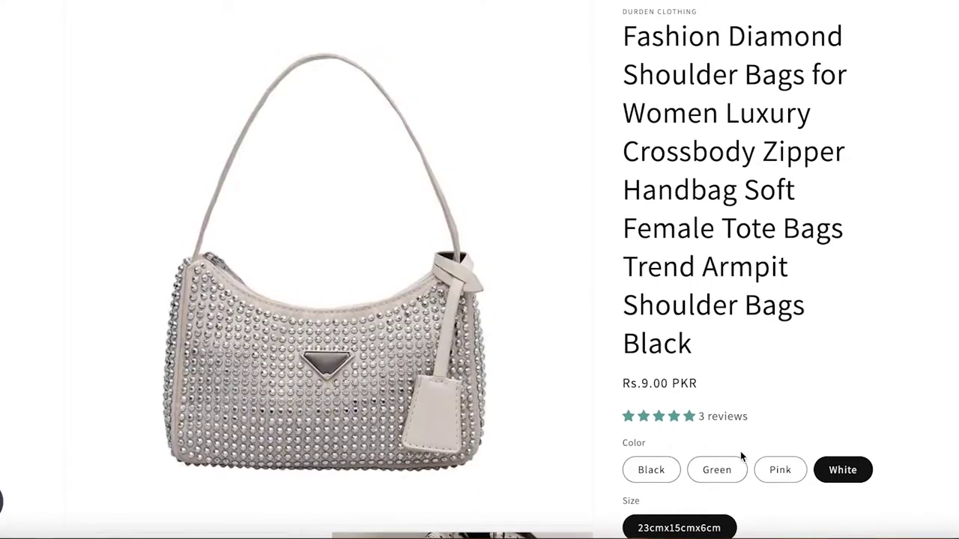
{"action": "left_click", "coordinate": [762, 472]}
{"action": "left_click", "coordinate": [726, 470]}
{"action": "left_click", "coordinate": [656, 470]}
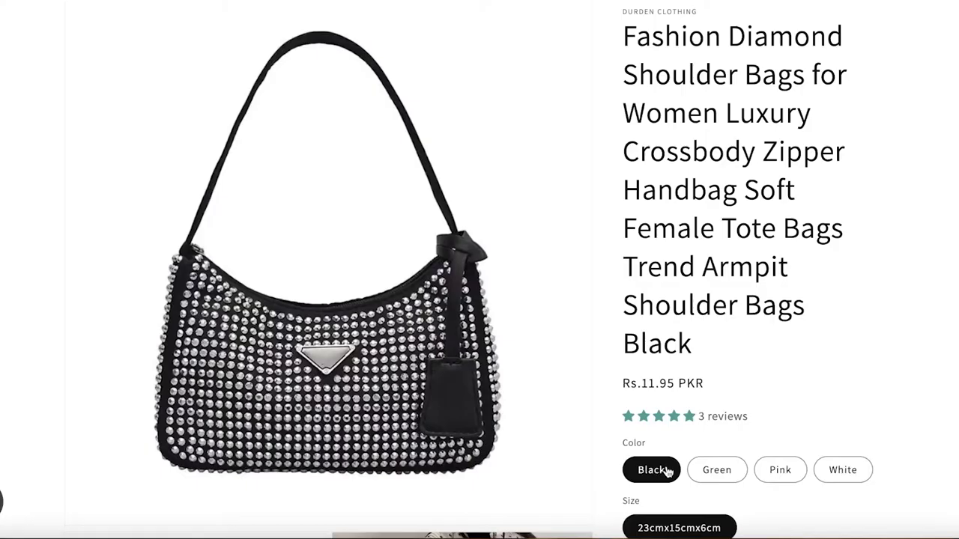
{"action": "left_click", "coordinate": [729, 474]}
{"action": "left_click", "coordinate": [775, 475]}
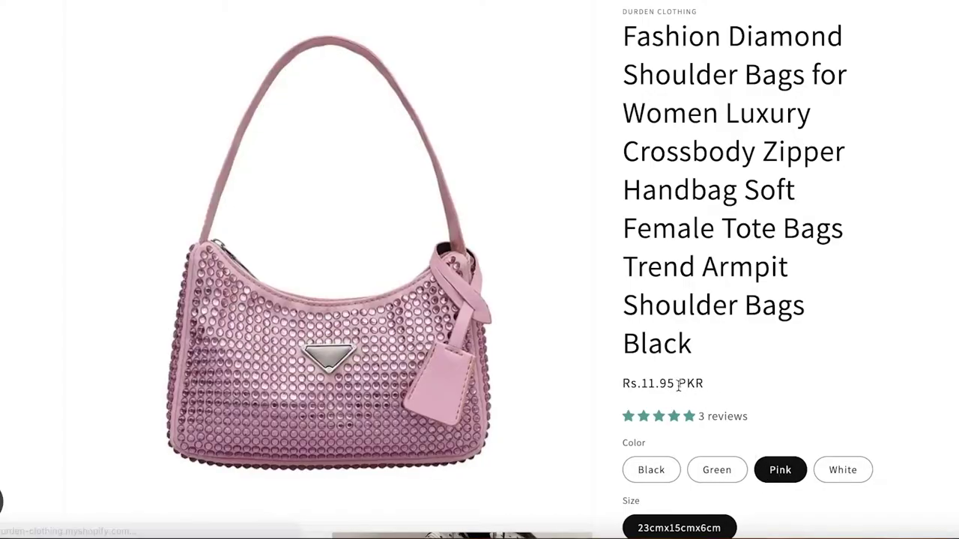
{"action": "left_click", "coordinate": [821, 470]}
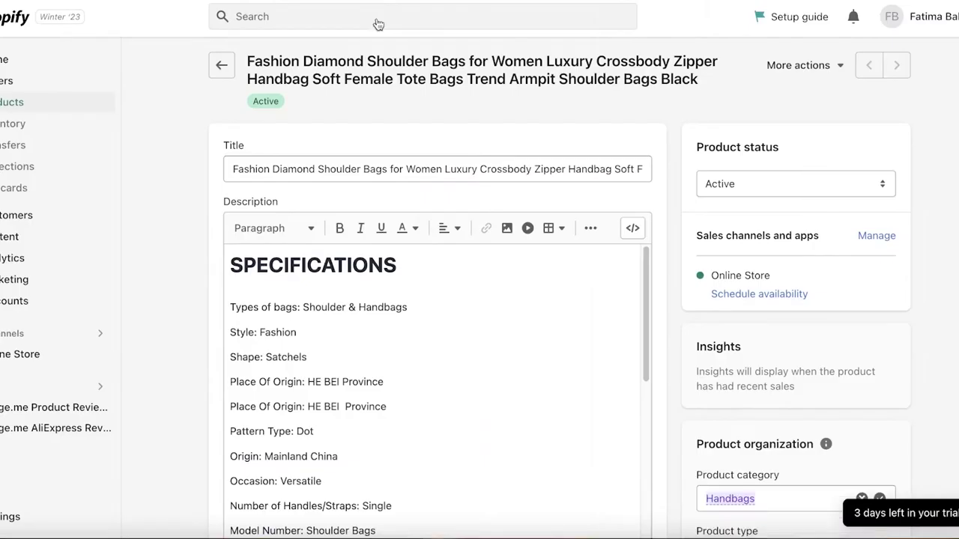
- Go to the shoulder bag's variants in the admin, select all four and open them in the bulk editor
{"action": "scroll", "coordinate": [431, 143], "scroll_direction": "down", "scroll_amount": 15}
{"action": "scroll", "coordinate": [276, 167], "scroll_direction": "down", "scroll_amount": 2}
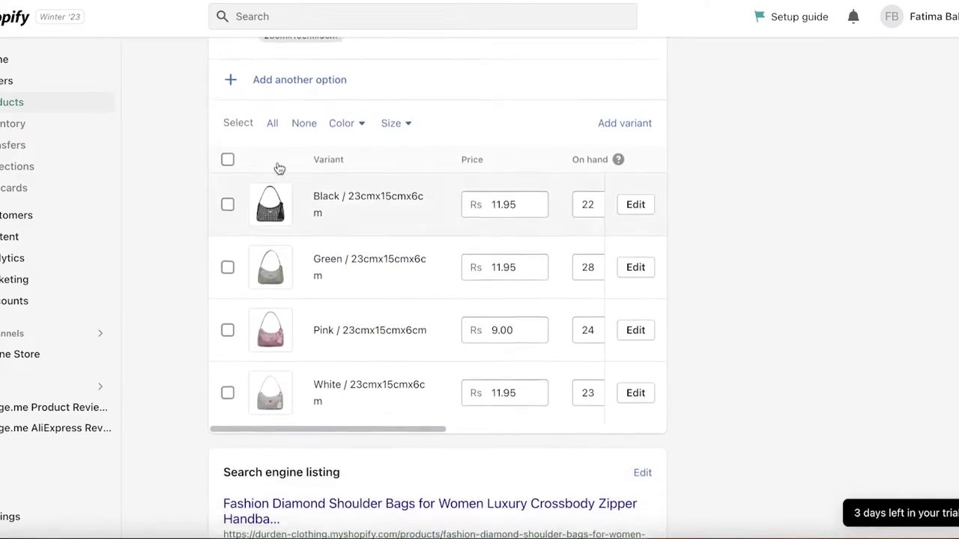
{"action": "left_click_drag", "start_coordinate": [407, 410], "coordinate": [626, 409]}
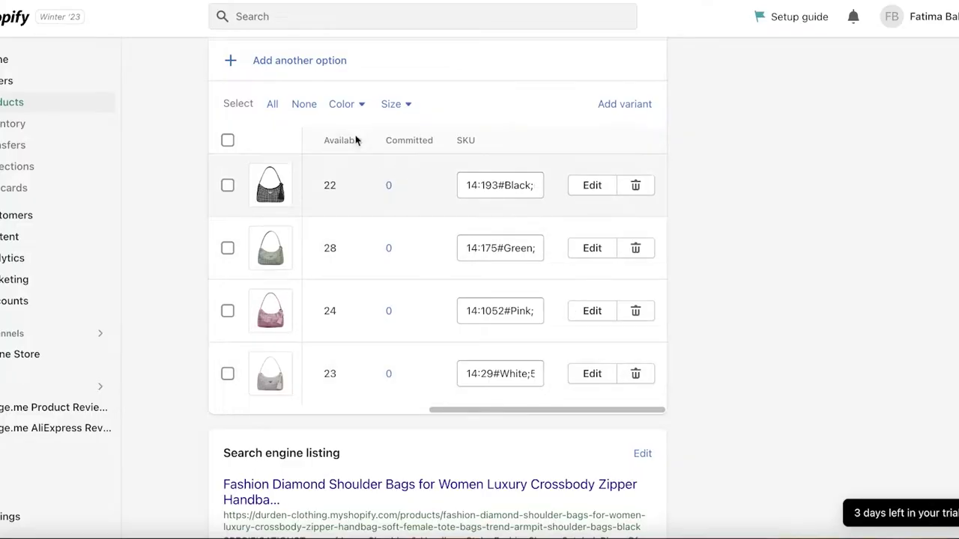
{"action": "left_click", "coordinate": [227, 141]}
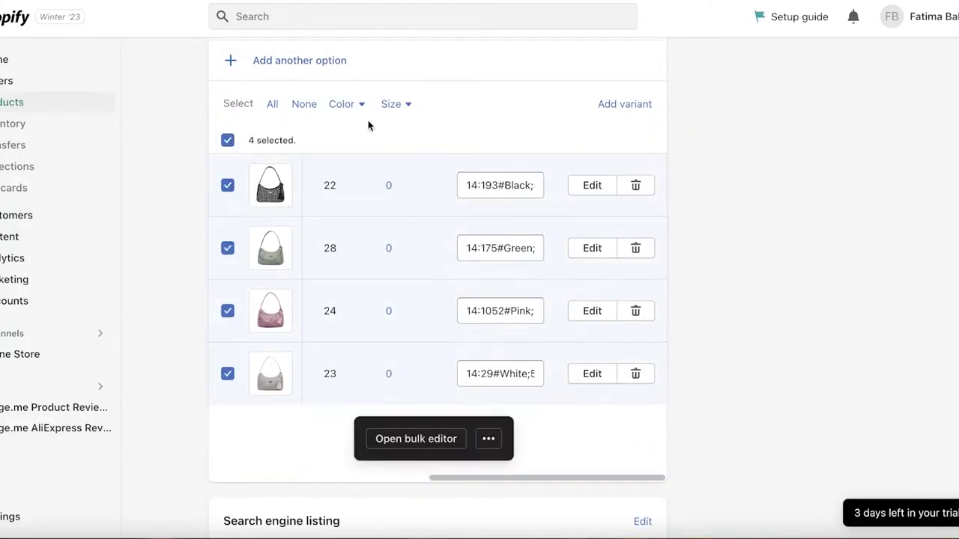
{"action": "left_click", "coordinate": [439, 439]}
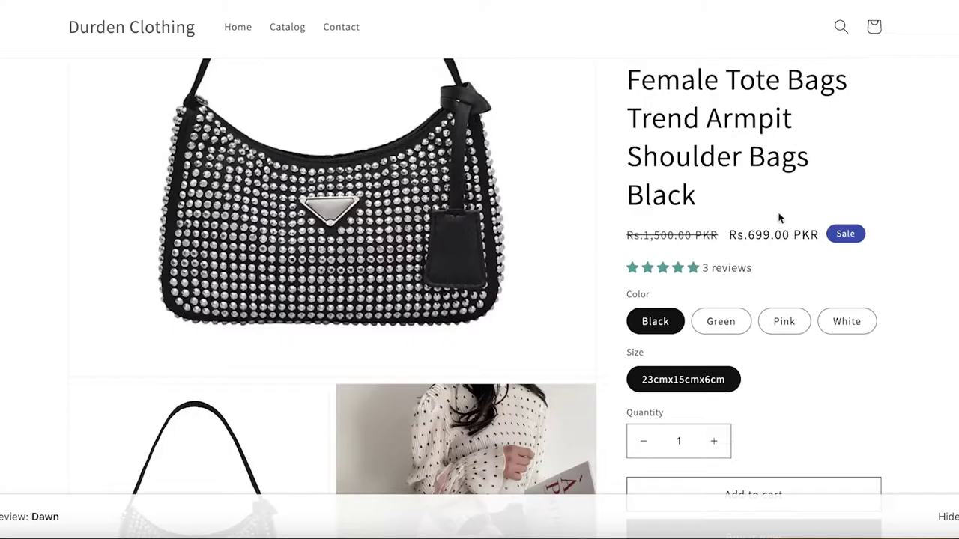
- Examine the struck-through original price, the sale price and the Sale badge on the storefront preview of the Black bag
{"action": "left_click_drag", "start_coordinate": [631, 230], "coordinate": [814, 233]}
{"action": "left_click", "coordinate": [583, 153]}
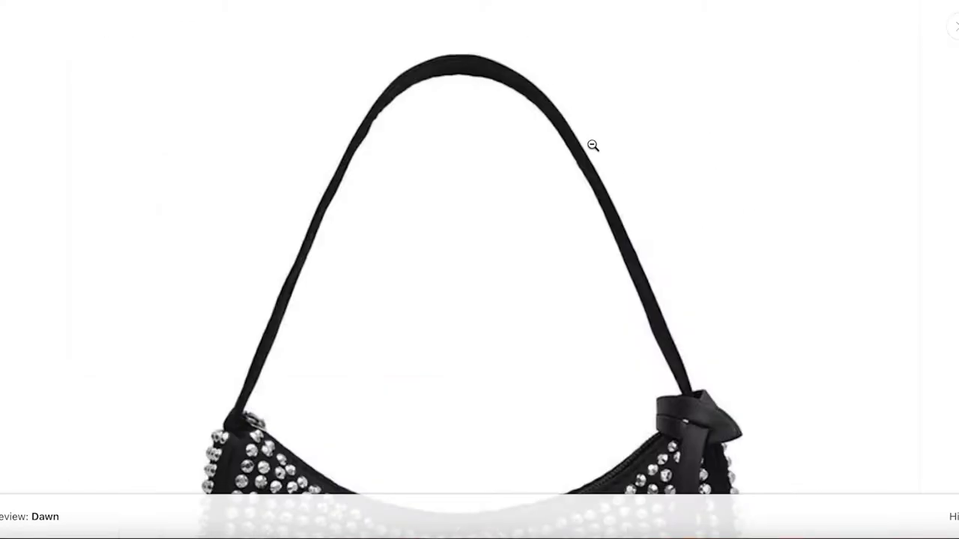
{"action": "key", "text": "Escape"}
{"action": "scroll", "coordinate": [824, 120], "scroll_direction": "up", "scroll_amount": 3}
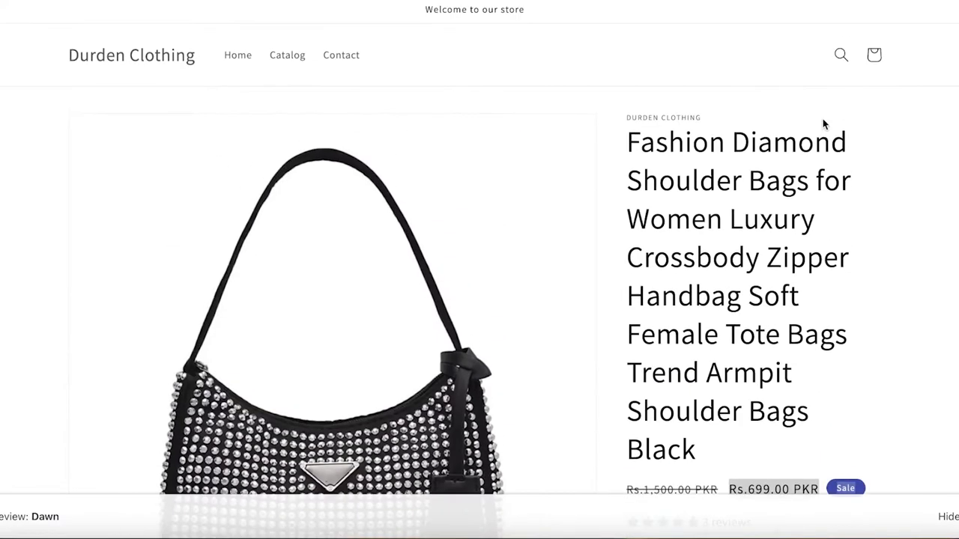
{"action": "scroll", "coordinate": [822, 122], "scroll_direction": "down", "scroll_amount": 3}
{"action": "left_click", "coordinate": [742, 364]}
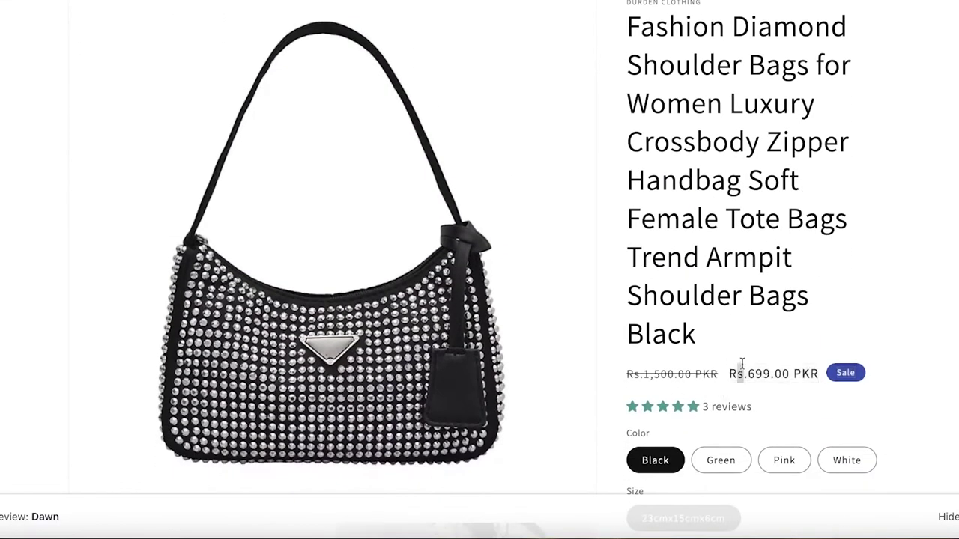
{"action": "left_click_drag", "start_coordinate": [740, 373], "coordinate": [824, 379]}
{"action": "left_click", "coordinate": [781, 371]}
{"action": "scroll", "coordinate": [772, 315], "scroll_direction": "down", "scroll_amount": 2}
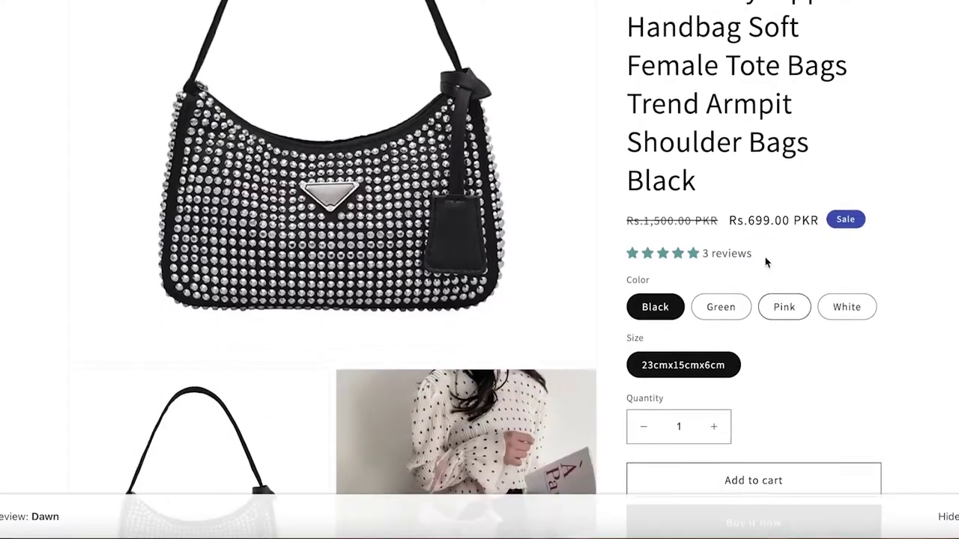
- Look through the bag's specifications and customer reviews on the storefront preview and close the page
{"action": "scroll", "coordinate": [764, 225], "scroll_direction": "up", "scroll_amount": 3}
{"action": "scroll", "coordinate": [764, 207], "scroll_direction": "down", "scroll_amount": 10}
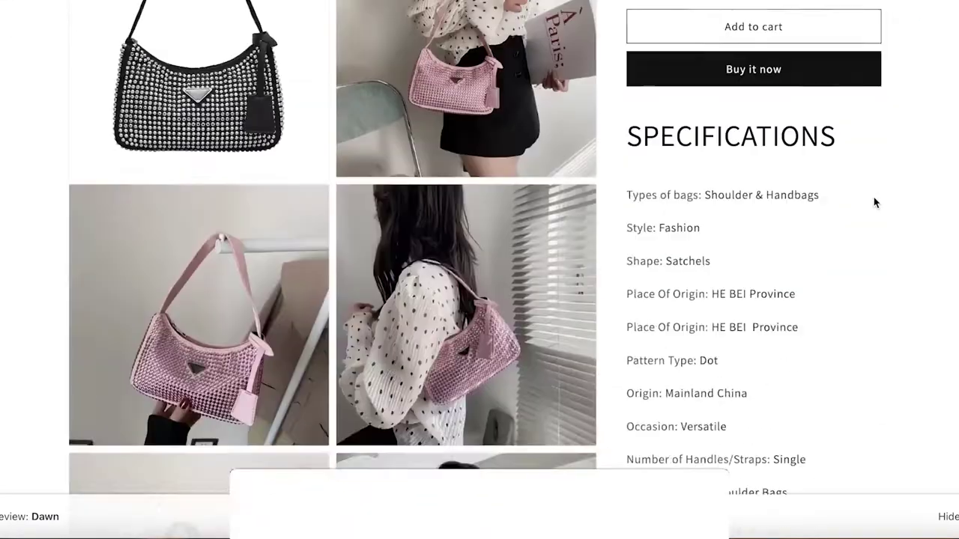
{"action": "scroll", "coordinate": [874, 203], "scroll_direction": "down", "scroll_amount": 15}
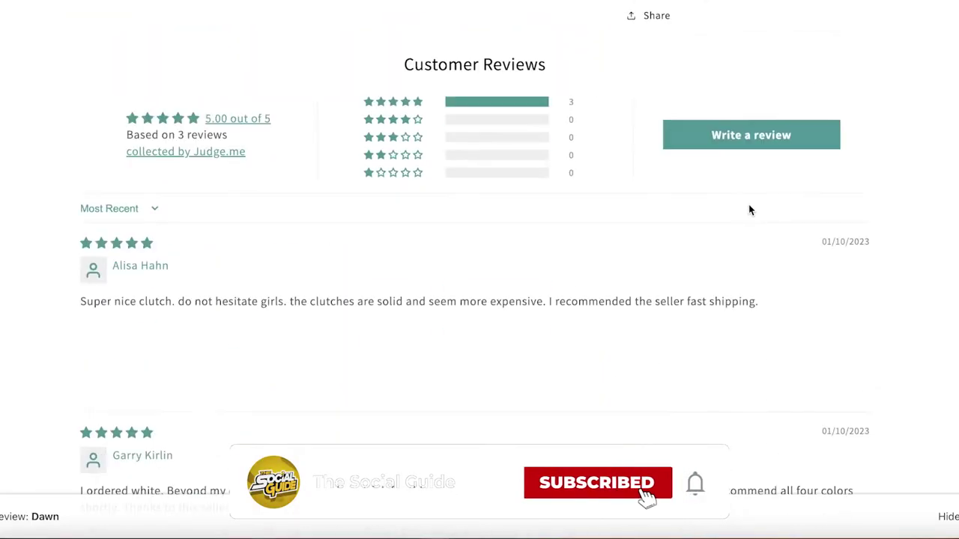
{"action": "scroll", "coordinate": [749, 208], "scroll_direction": "up", "scroll_amount": 10}
{"action": "scroll", "coordinate": [752, 220], "scroll_direction": "up", "scroll_amount": 10}
{"action": "key", "text": "ctrl+w"}
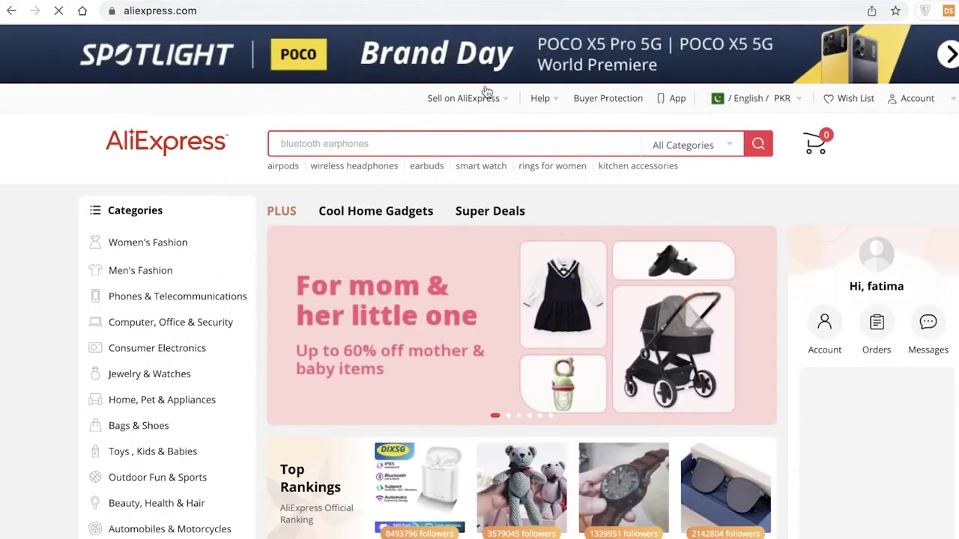
- Switch to AliExpress and add the pink heart-shaped bag to DSers from its product page
{"action": "mouse_move", "coordinate": [464, 96]}
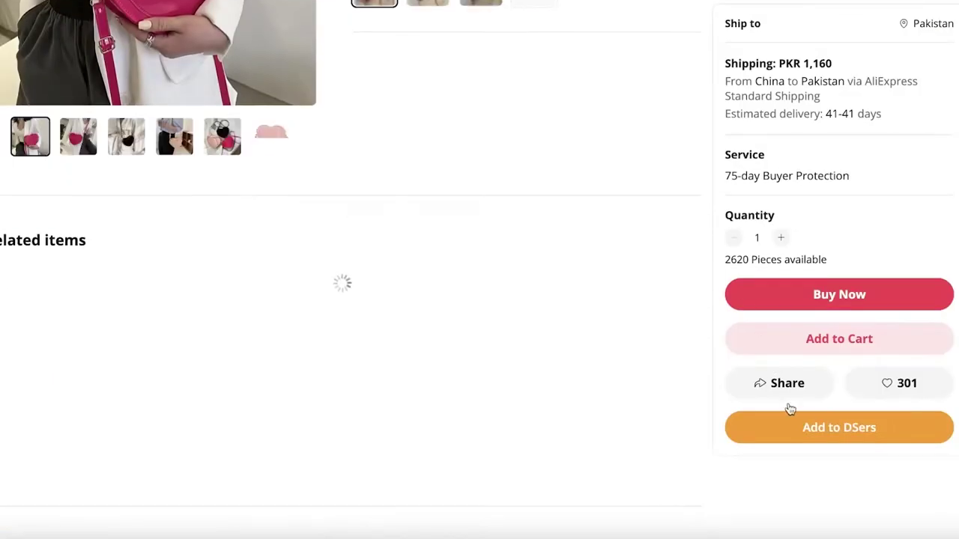
{"action": "left_click", "coordinate": [816, 433]}
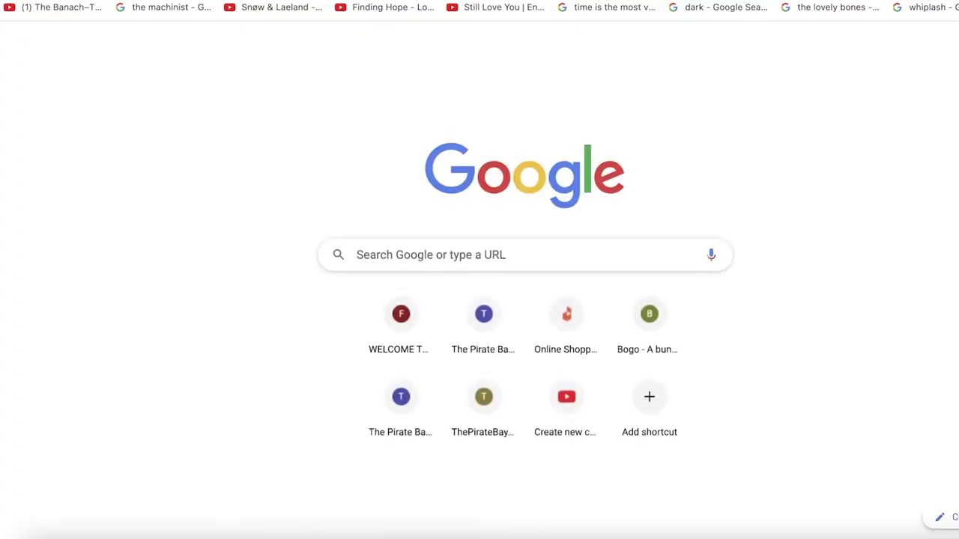
- Open the DSers website in a new browser tab
{"action": "left_click", "coordinate": [480, 13]}
{"action": "type", "text": "ds"}
{"action": "left_click", "coordinate": [354, 232]}
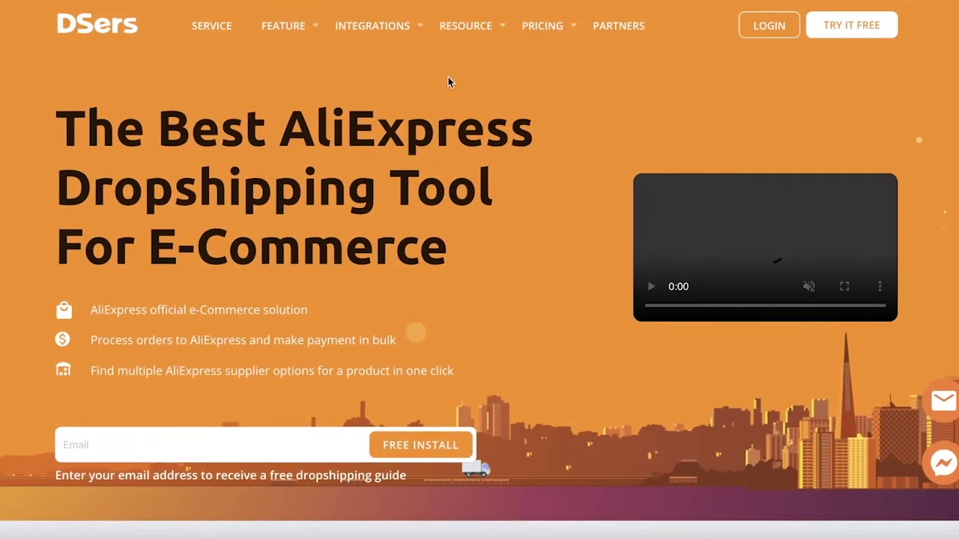
- Return to the AliExpress results for "purse trendy", open the pink heart-shaped crossbody bag and look through its product page
{"action": "left_click", "coordinate": [374, 2]}
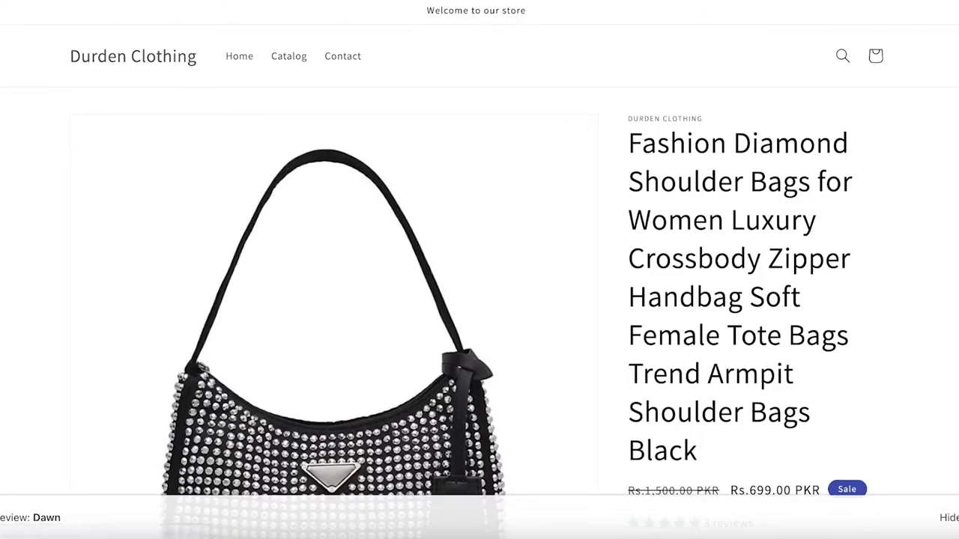
{"action": "key", "text": "ctrl+Tab"}
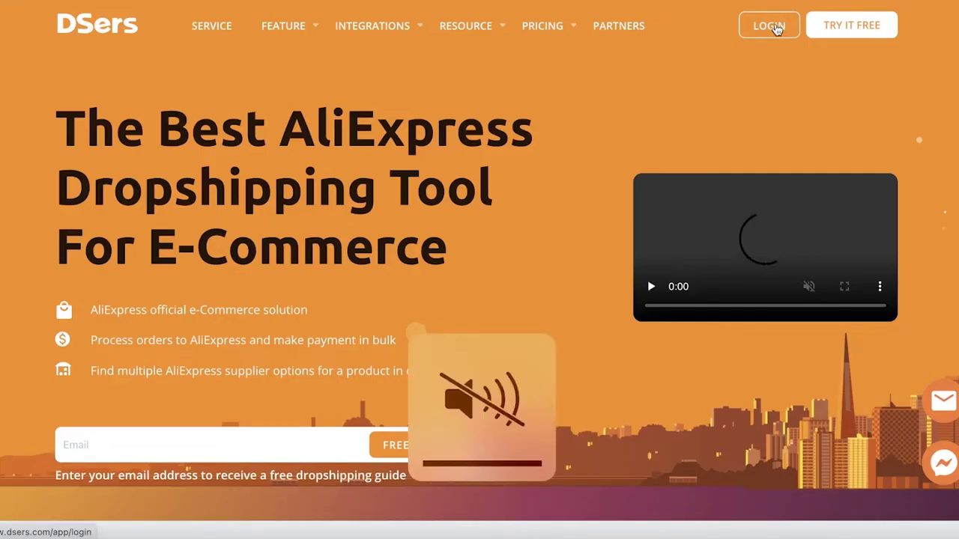
{"action": "key", "text": "ctrl+Tab"}
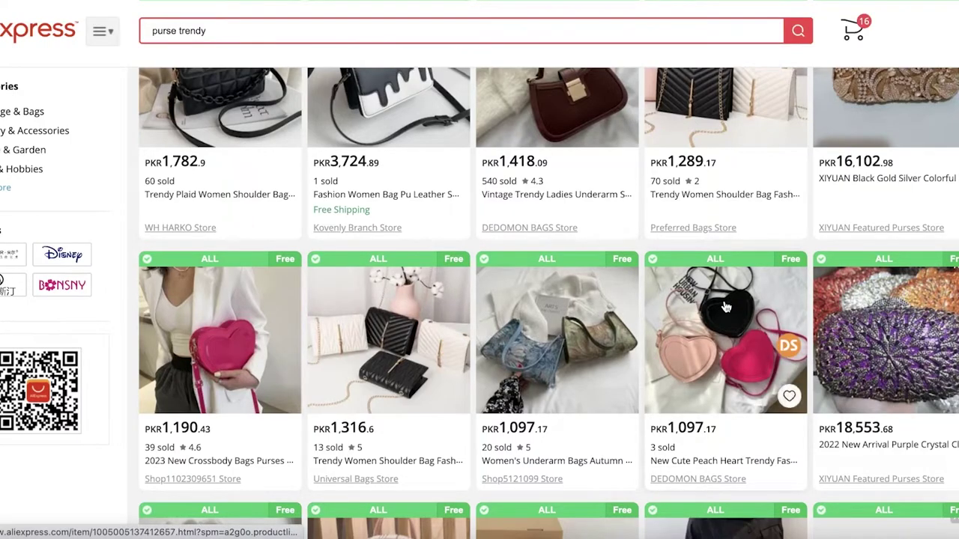
{"action": "key", "text": "ctrl+Tab"}
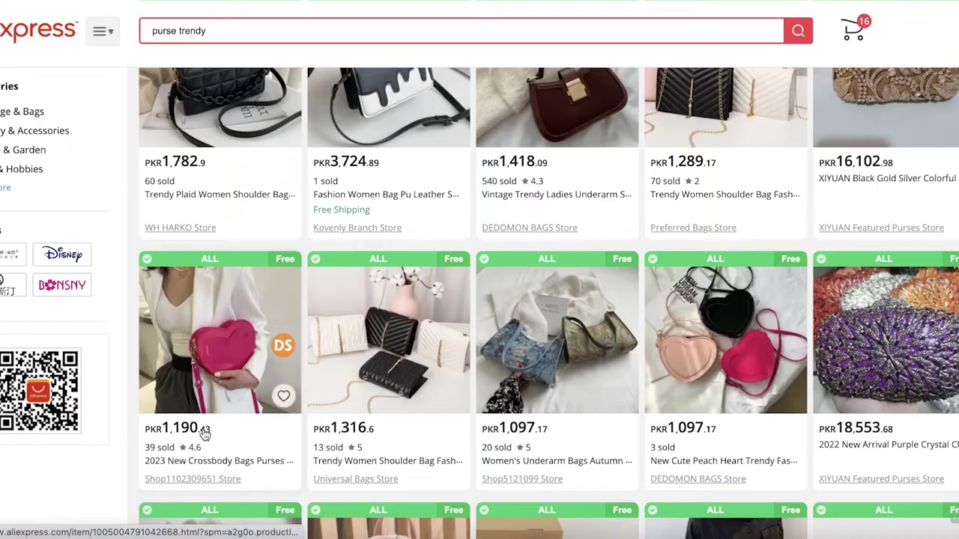
{"action": "left_click", "coordinate": [203, 433]}
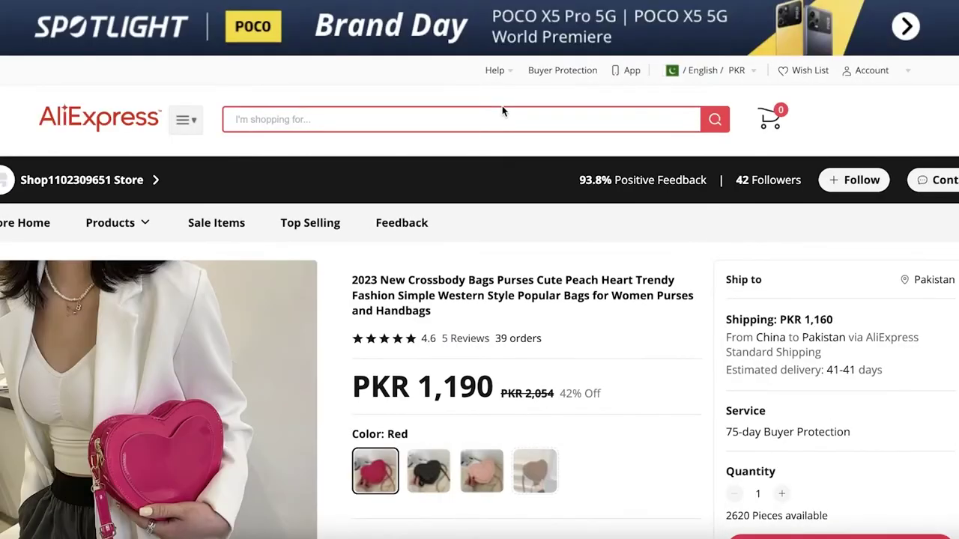
{"action": "scroll", "coordinate": [450, 187], "scroll_direction": "down", "scroll_amount": 5}
{"action": "scroll", "coordinate": [449, 186], "scroll_direction": "up", "scroll_amount": 5}
{"action": "scroll", "coordinate": [449, 187], "scroll_direction": "down", "scroll_amount": 2}
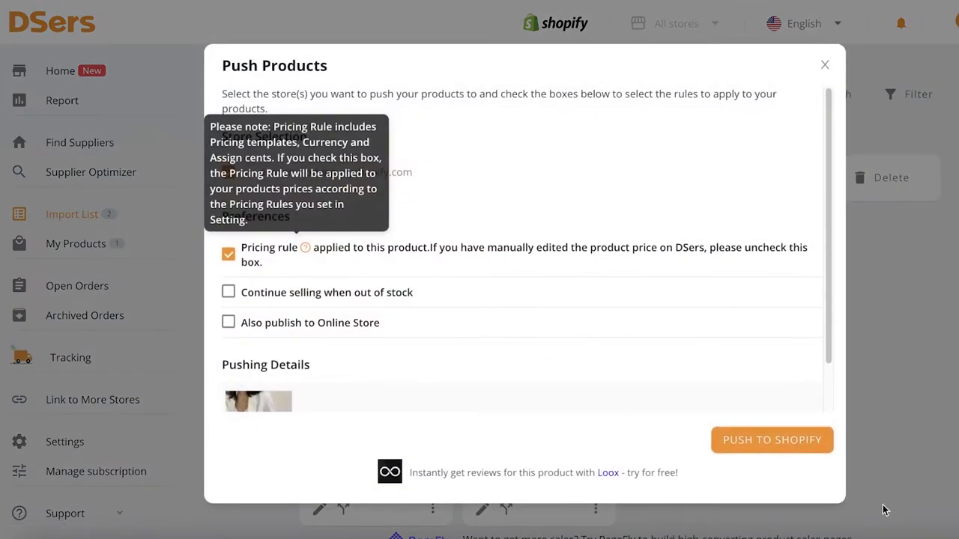
- Push the heart-shaped bag from the DSers import list to Shopify with the pricing rule applied and open it from the Shopify products list
{"action": "left_click", "coordinate": [774, 443]}
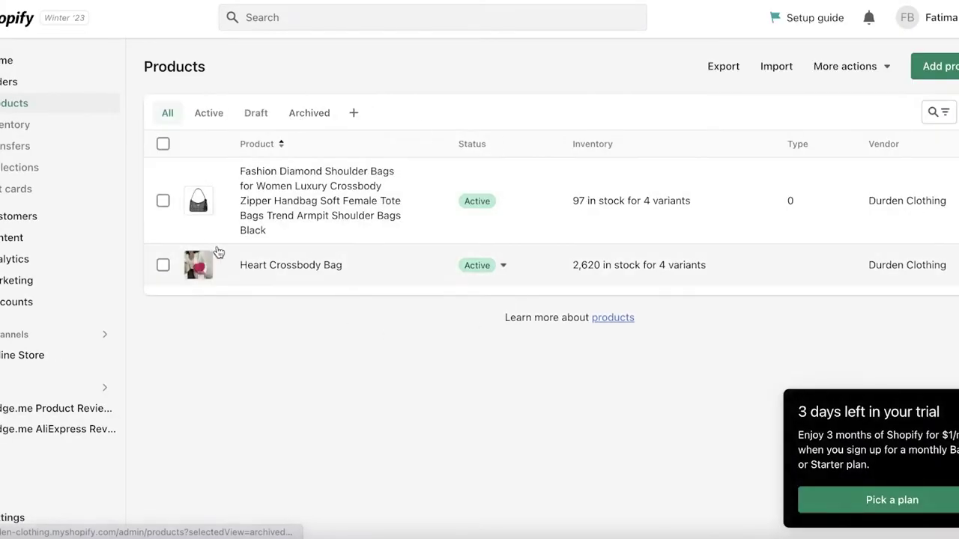
{"action": "left_click", "coordinate": [271, 267]}
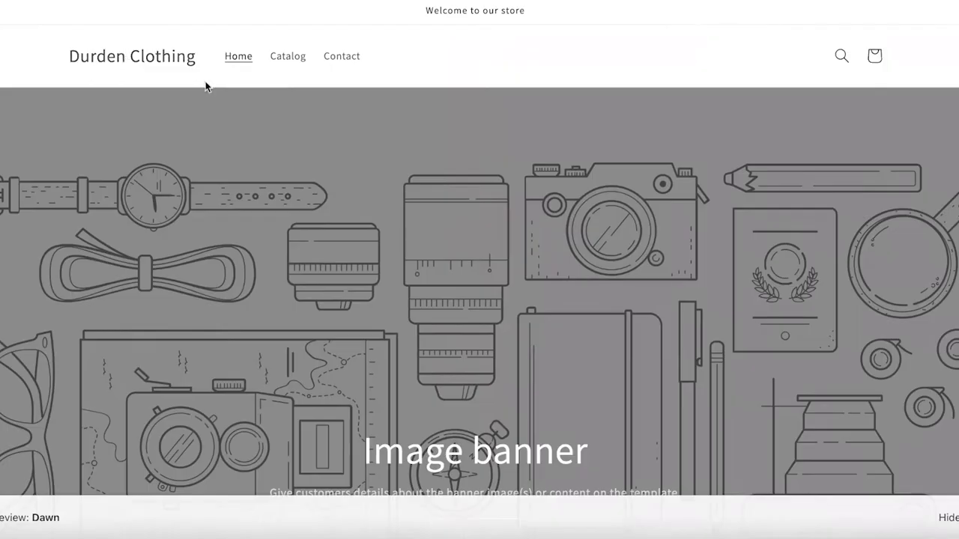
- Open the Heart Crossbody Bag from the featured products on the storefront preview and examine its price
{"action": "scroll", "coordinate": [336, 111], "scroll_direction": "down", "scroll_amount": 10}
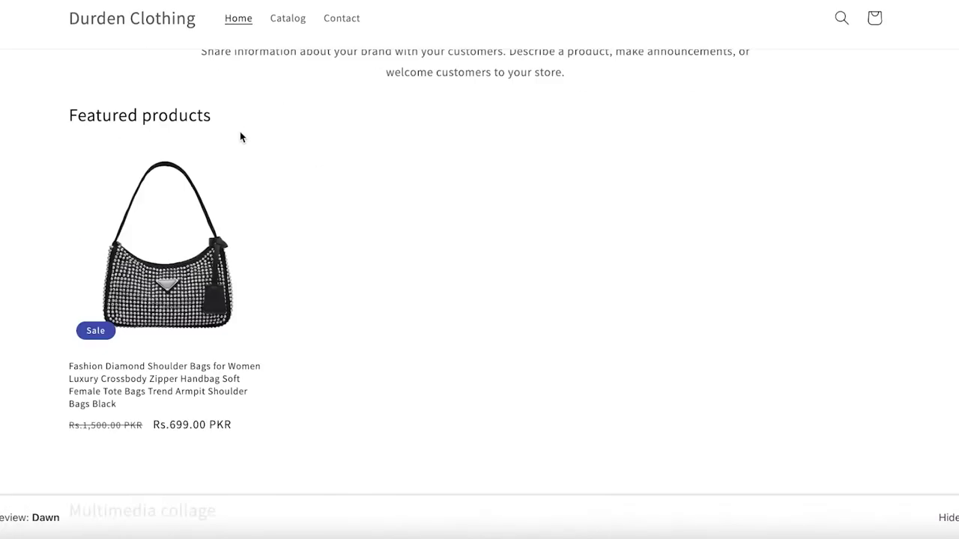
{"action": "scroll", "coordinate": [240, 134], "scroll_direction": "up", "scroll_amount": 1}
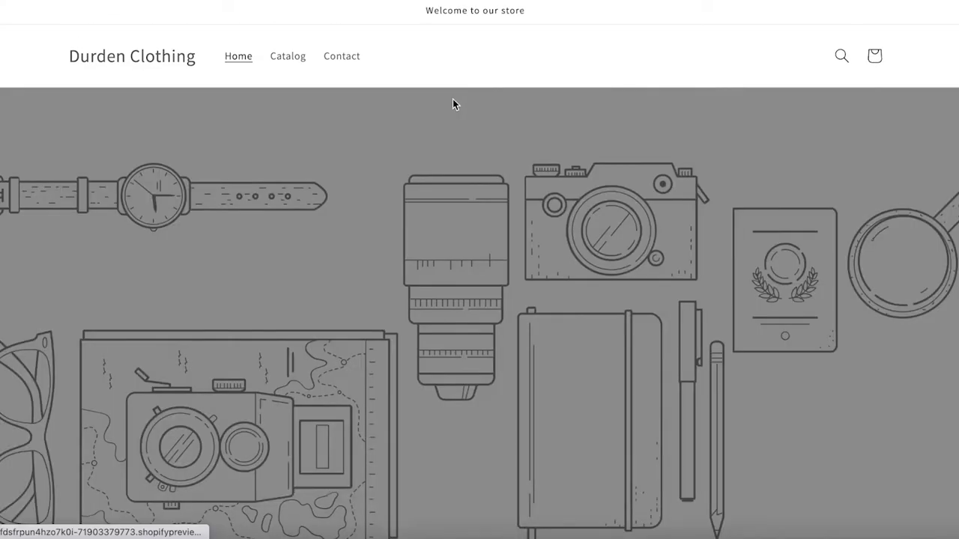
{"action": "scroll", "coordinate": [450, 112], "scroll_direction": "down", "scroll_amount": 6}
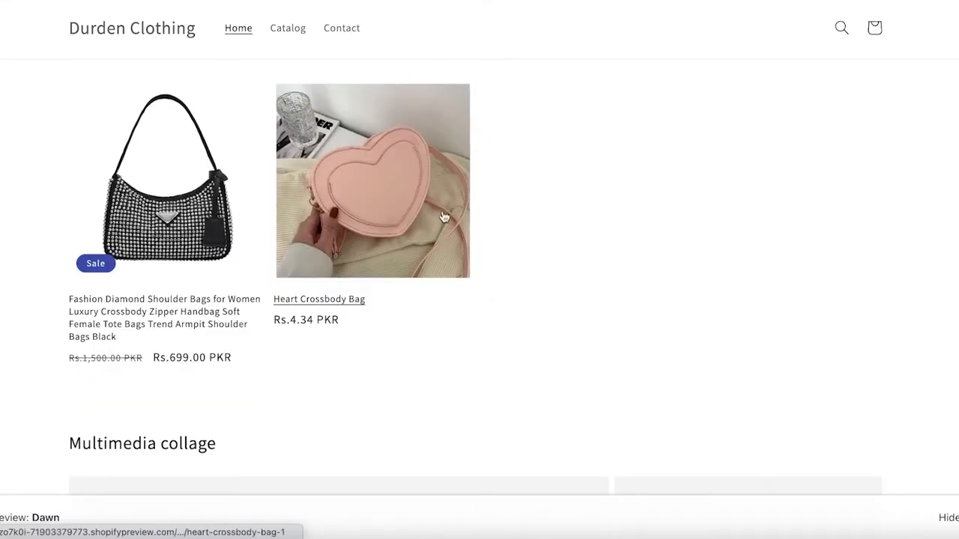
{"action": "left_click", "coordinate": [390, 165]}
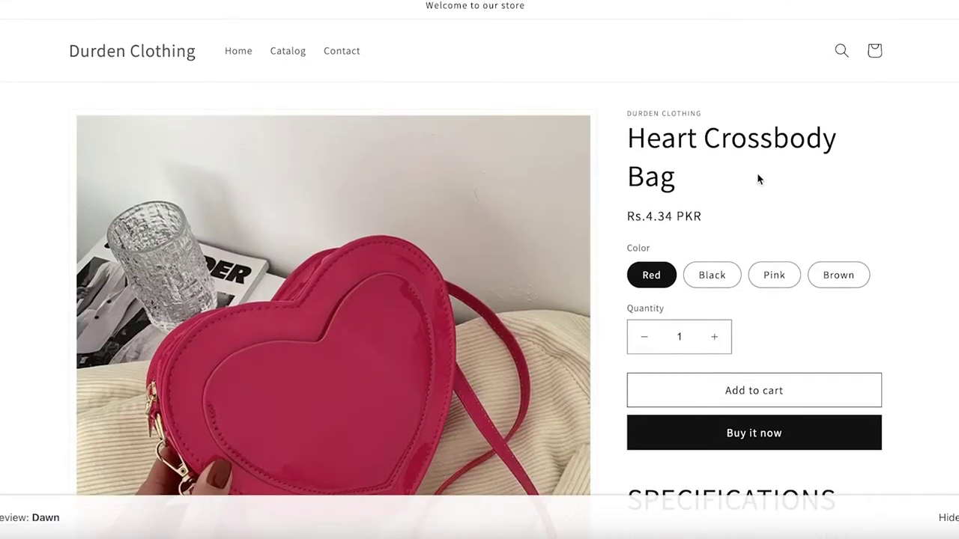
{"action": "scroll", "coordinate": [881, 164], "scroll_direction": "down", "scroll_amount": 3}
{"action": "scroll", "coordinate": [862, 157], "scroll_direction": "up", "scroll_amount": 3}
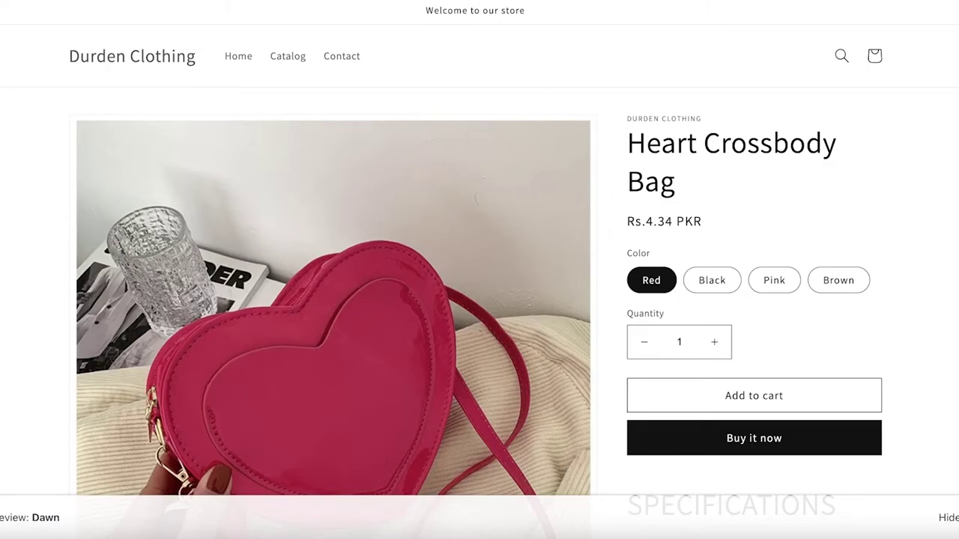
{"action": "left_click_drag", "start_coordinate": [647, 221], "coordinate": [689, 222]}
{"action": "left_click", "coordinate": [641, 217]}
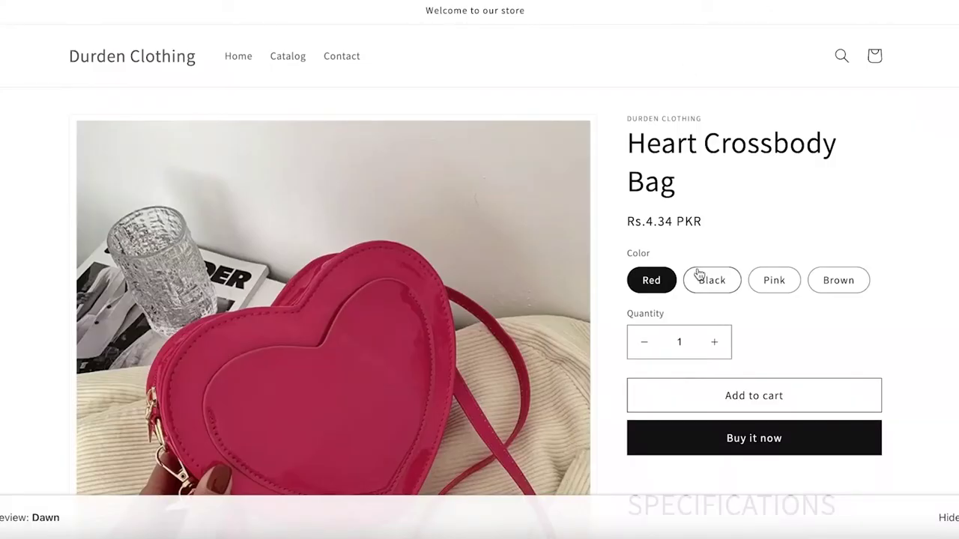
- Check the images and price of the Red, Black, Pink and Brown colour variants on the Heart Crossbody Bag page
{"action": "left_click", "coordinate": [705, 277]}
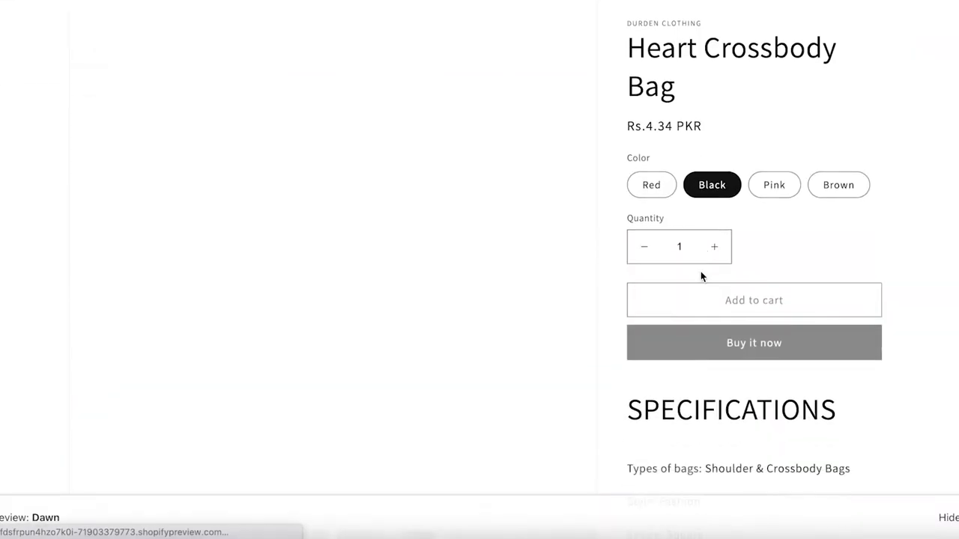
{"action": "left_click", "coordinate": [648, 189]}
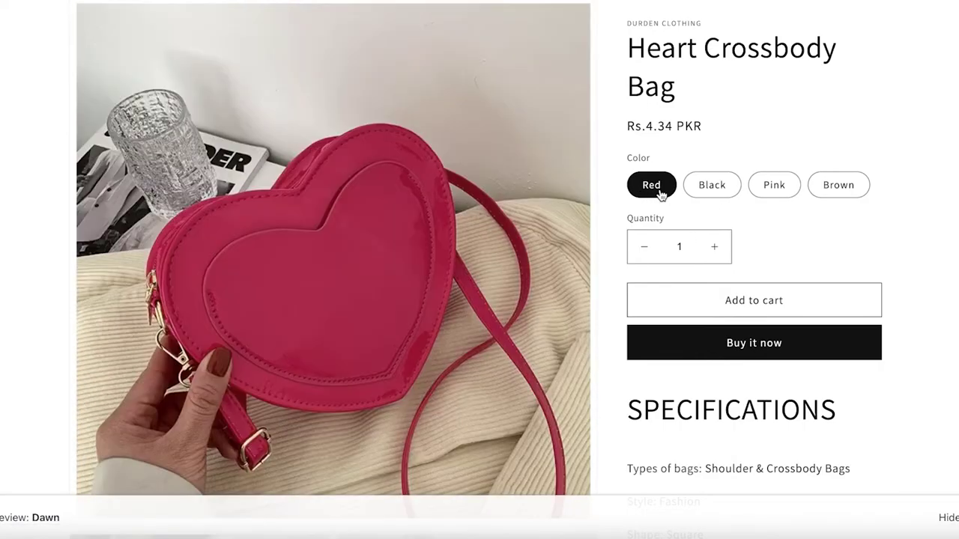
{"action": "left_click", "coordinate": [716, 196]}
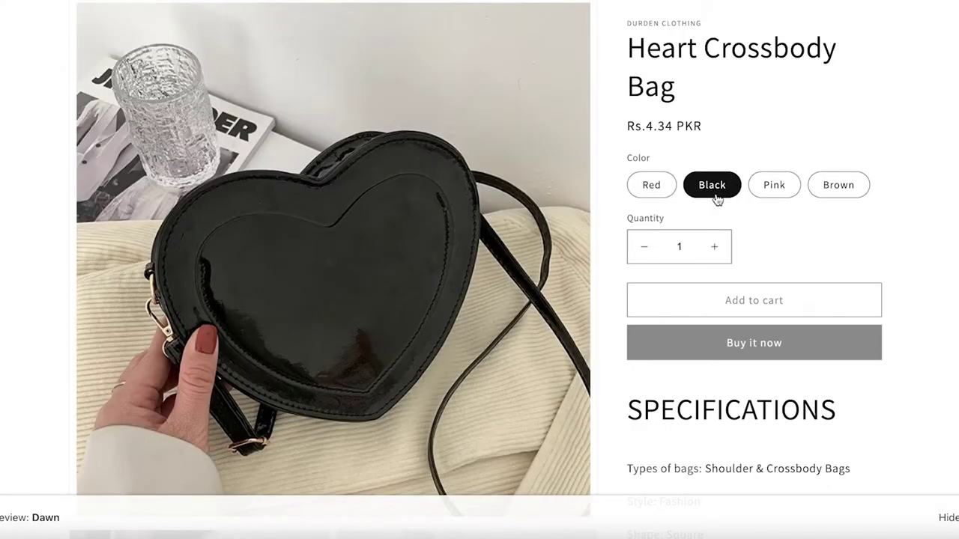
{"action": "left_click", "coordinate": [779, 189]}
{"action": "left_click", "coordinate": [846, 192]}
{"action": "left_click", "coordinate": [766, 187]}
{"action": "left_click", "coordinate": [649, 186]}
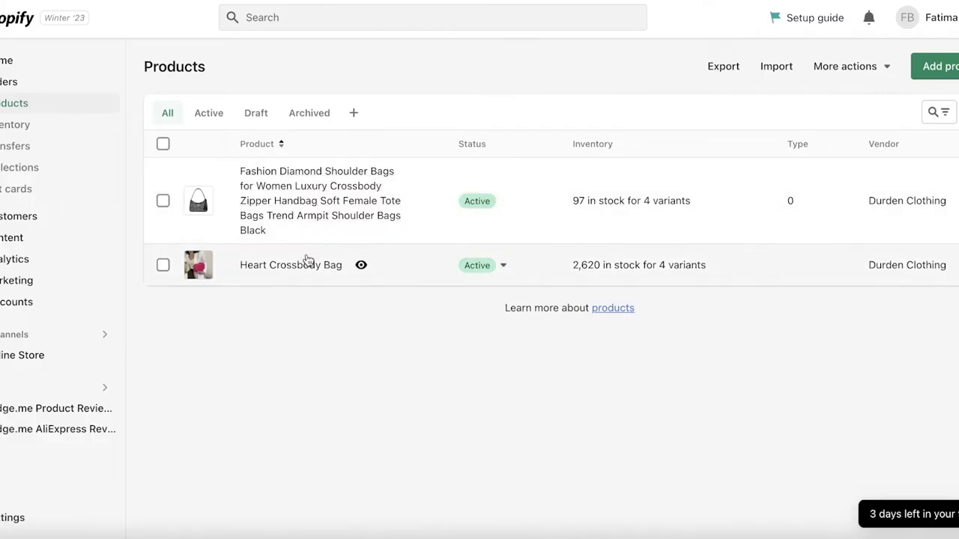
- Open the Heart Crossbody Bag in the Shopify admin and review its variant prices
{"action": "left_click", "coordinate": [318, 268]}
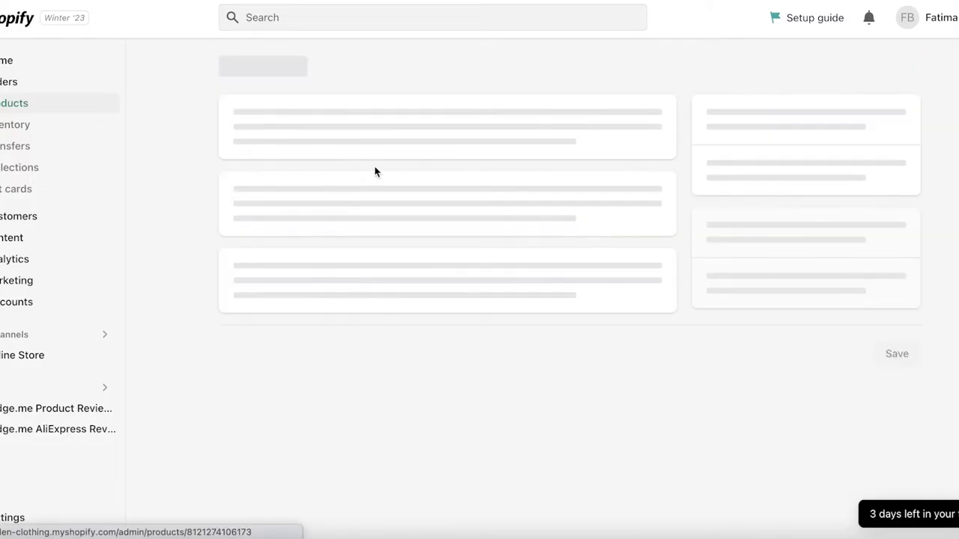
{"action": "scroll", "coordinate": [390, 225], "scroll_direction": "down", "scroll_amount": 15}
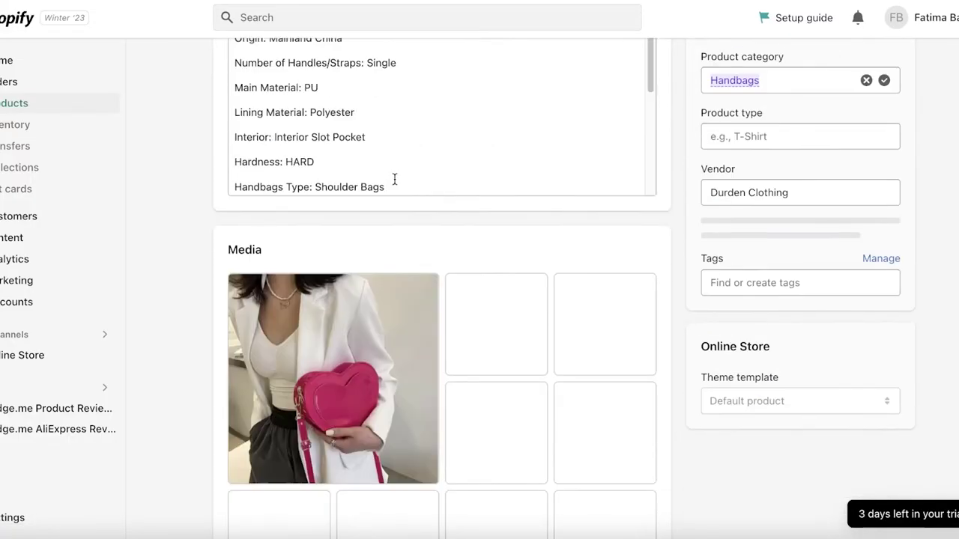
{"action": "scroll", "coordinate": [929, 180], "scroll_direction": "down", "scroll_amount": 6}
{"action": "scroll", "coordinate": [931, 180], "scroll_direction": "up", "scroll_amount": 1}
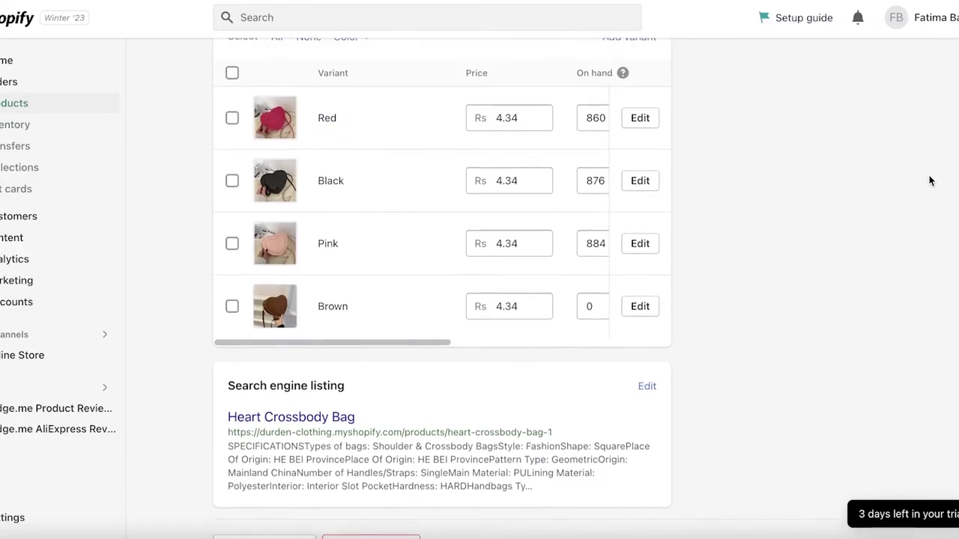
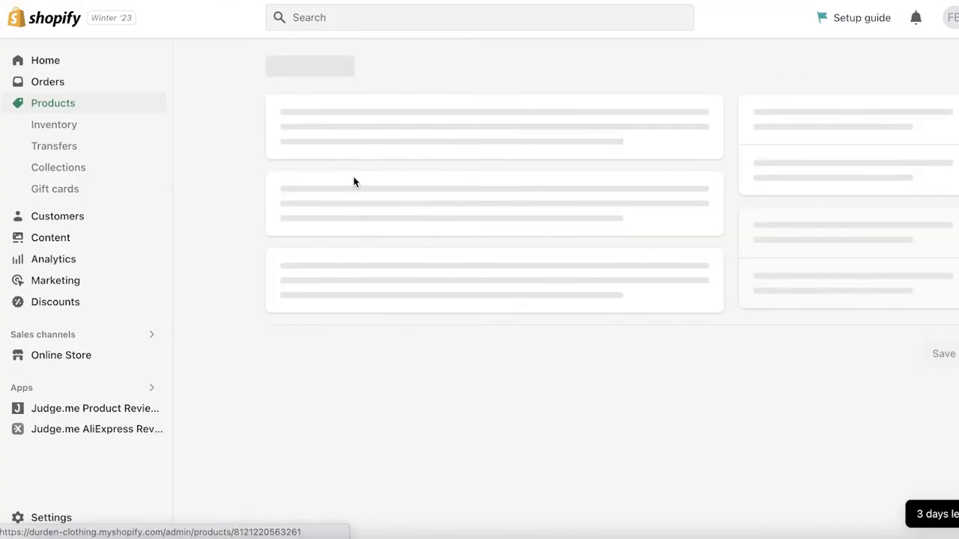
- Open all four variants of the diamond shoulder bag in the bulk editor, review their prices and compare-at prices, and return to the products list
{"action": "scroll", "coordinate": [437, 352], "scroll_direction": "down", "scroll_amount": 10}
{"action": "scroll", "coordinate": [436, 352], "scroll_direction": "down", "scroll_amount": 15}
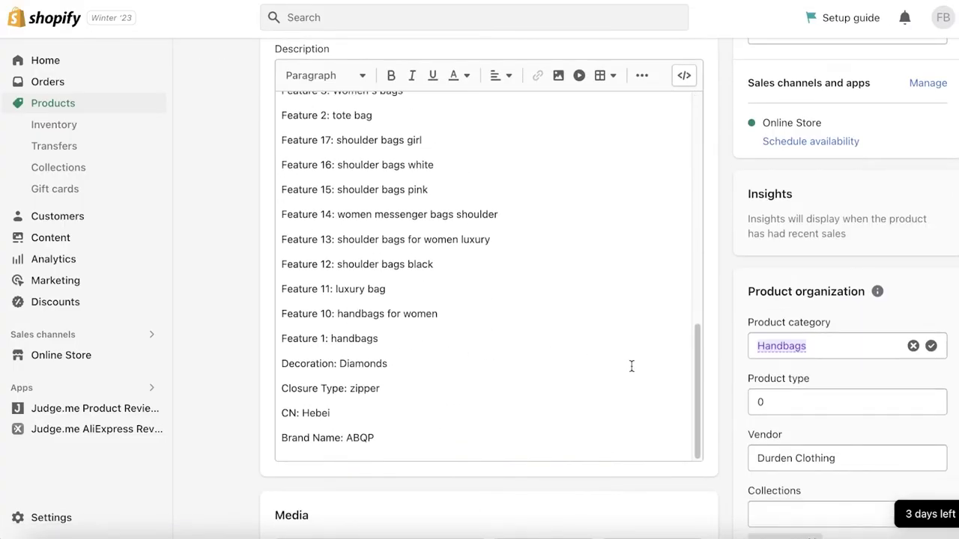
{"action": "left_click_drag", "start_coordinate": [435, 468], "coordinate": [497, 374]}
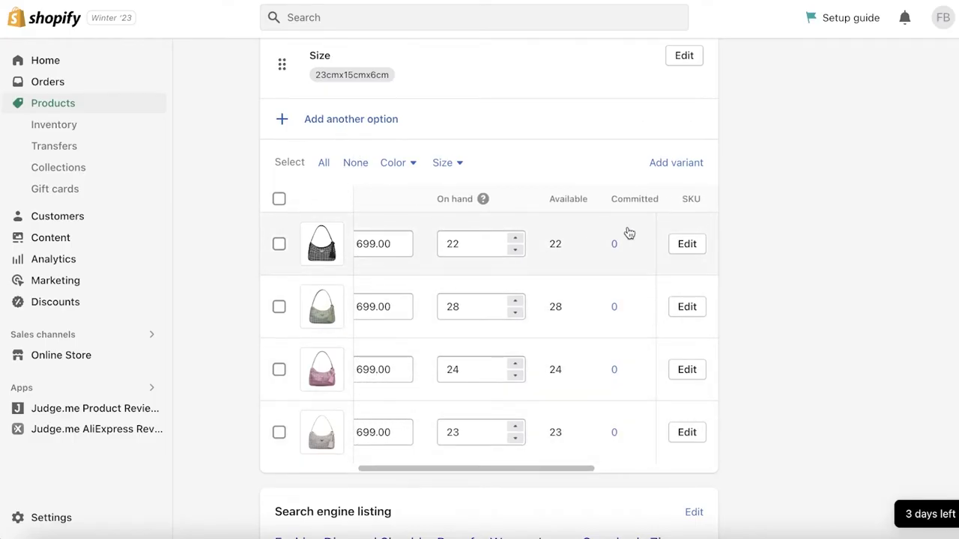
{"action": "left_click", "coordinate": [279, 199]}
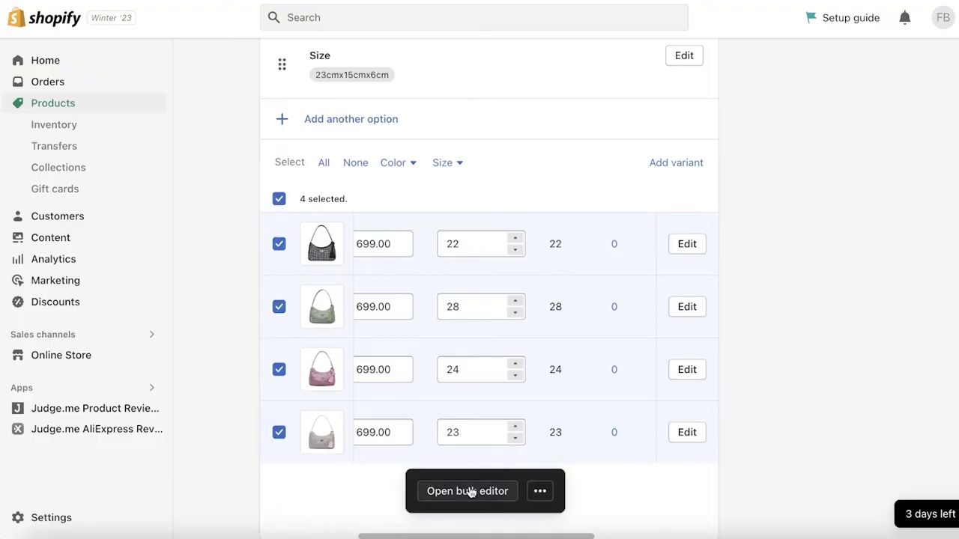
{"action": "left_click", "coordinate": [467, 492]}
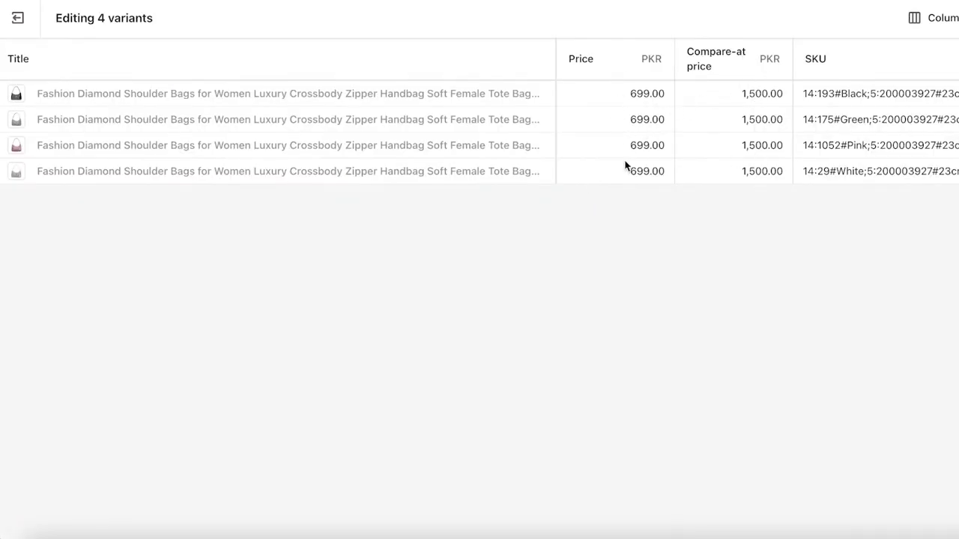
{"action": "key", "text": "alt+Left"}
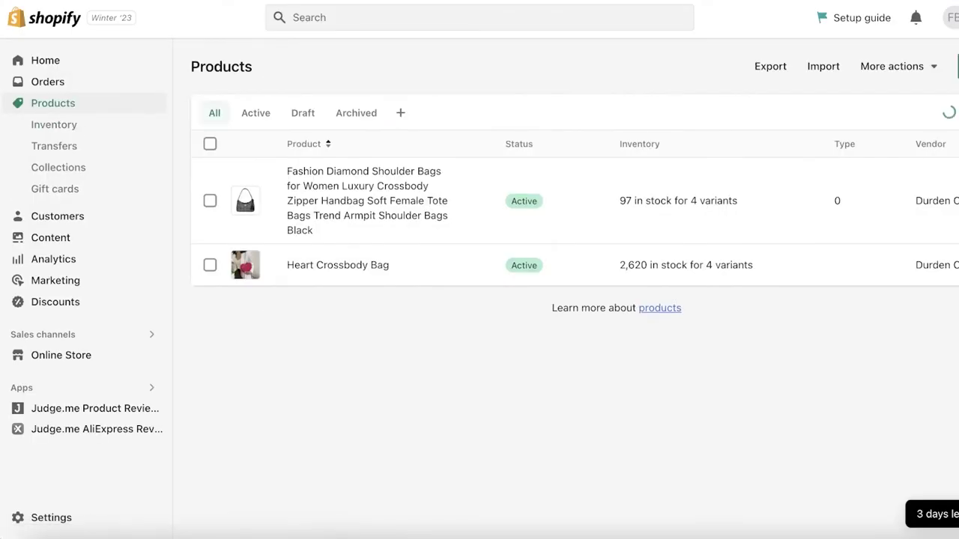
- Open the Heart Crossbody Bag, select all four of its variants and load them in the bulk editor
{"action": "left_click", "coordinate": [349, 267]}
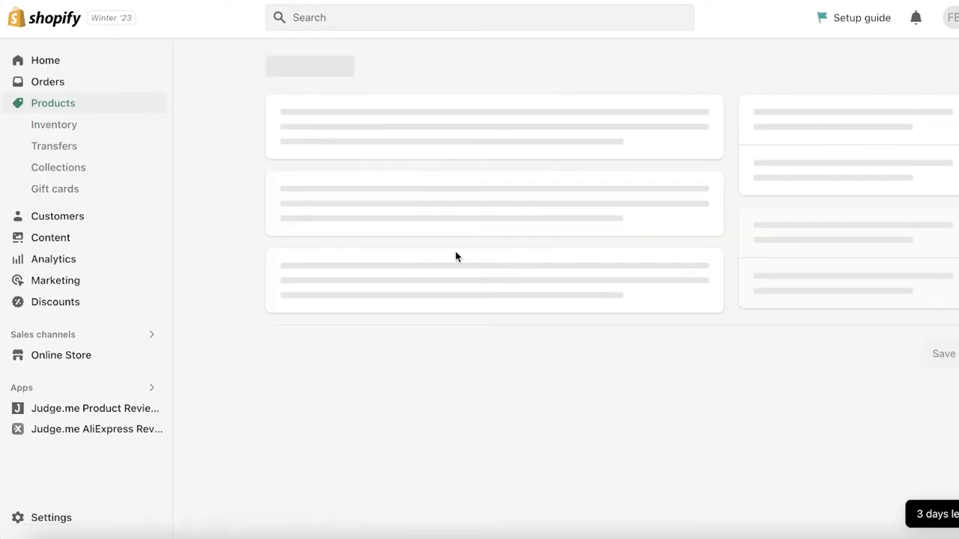
{"action": "scroll", "coordinate": [450, 259], "scroll_direction": "down", "scroll_amount": 6}
{"action": "scroll", "coordinate": [362, 256], "scroll_direction": "down", "scroll_amount": 3}
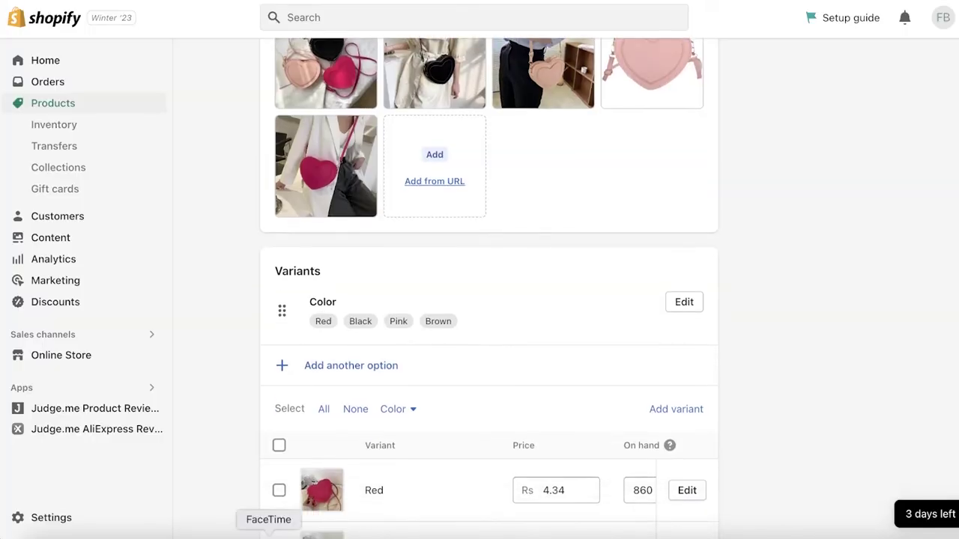
{"action": "left_click", "coordinate": [279, 445]}
{"action": "scroll", "coordinate": [389, 465], "scroll_direction": "down", "scroll_amount": 1}
{"action": "left_click", "coordinate": [486, 493]}
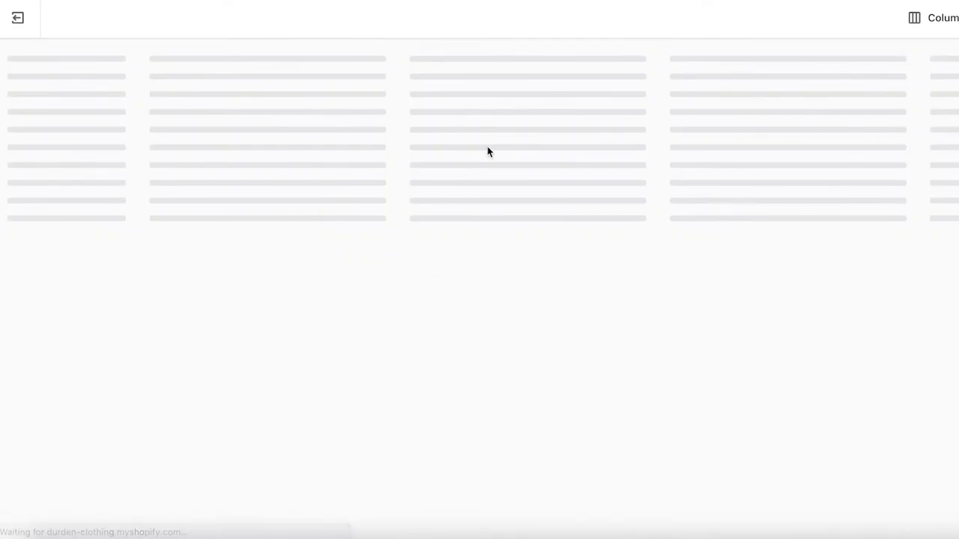
- Set the compare-at price to 10 PKR for the Red, Black, Pink and Brown variants of the Heart Crossbody Bag
{"action": "left_click", "coordinate": [505, 94]}
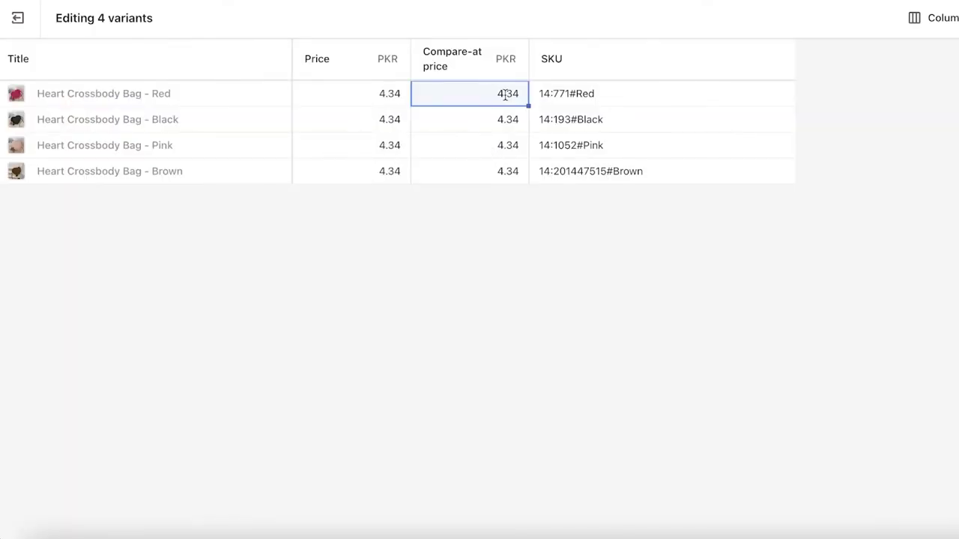
{"action": "left_click", "coordinate": [507, 93]}
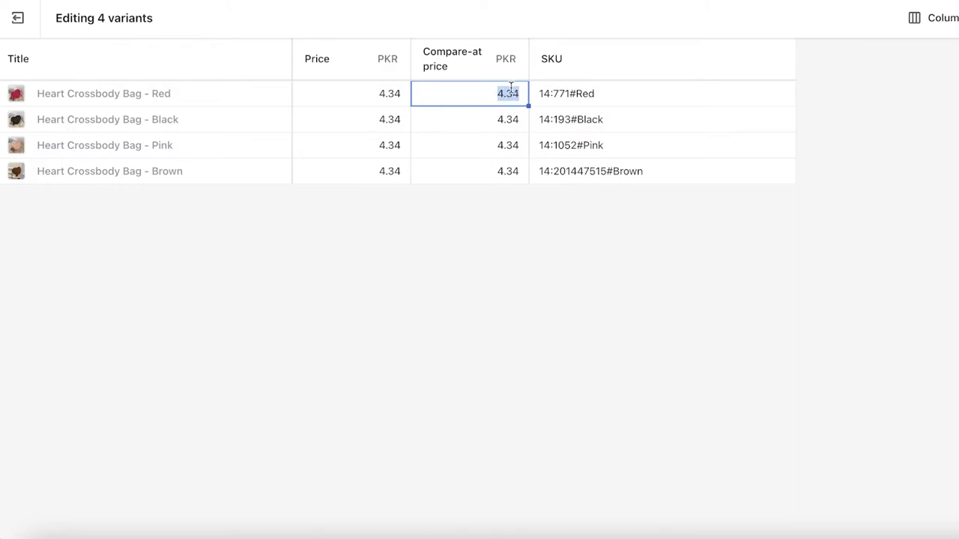
{"action": "type", "text": "1"}
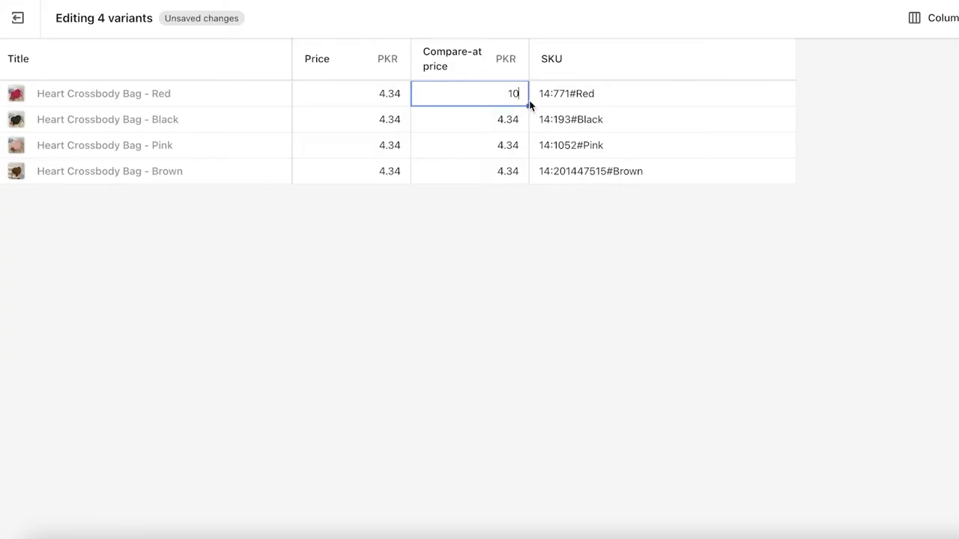
{"action": "type", "text": "0"}
{"action": "left_click_drag", "start_coordinate": [527, 108], "coordinate": [522, 175]}
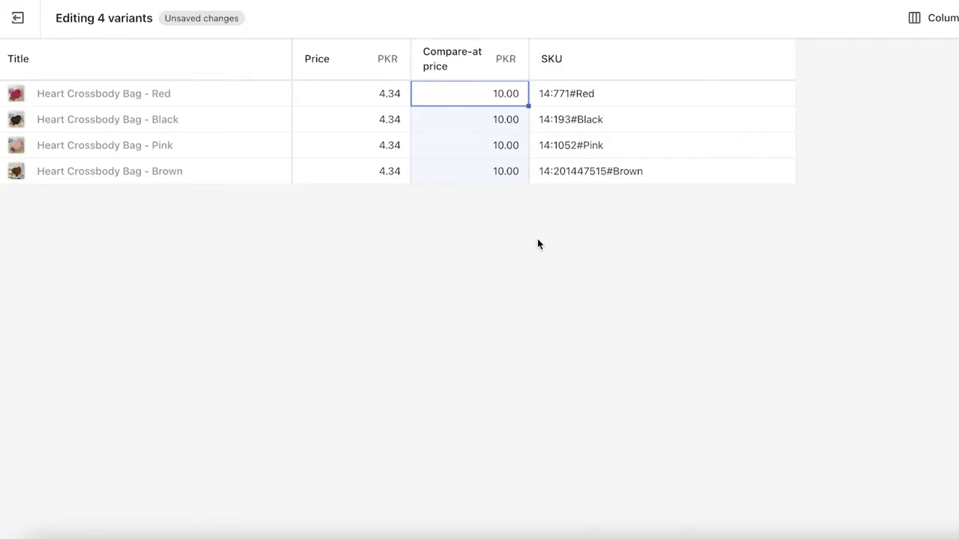
- Set the price of the Heart Crossbody Bag's Red and Black variants to 8 PKR
{"action": "left_click", "coordinate": [367, 93]}
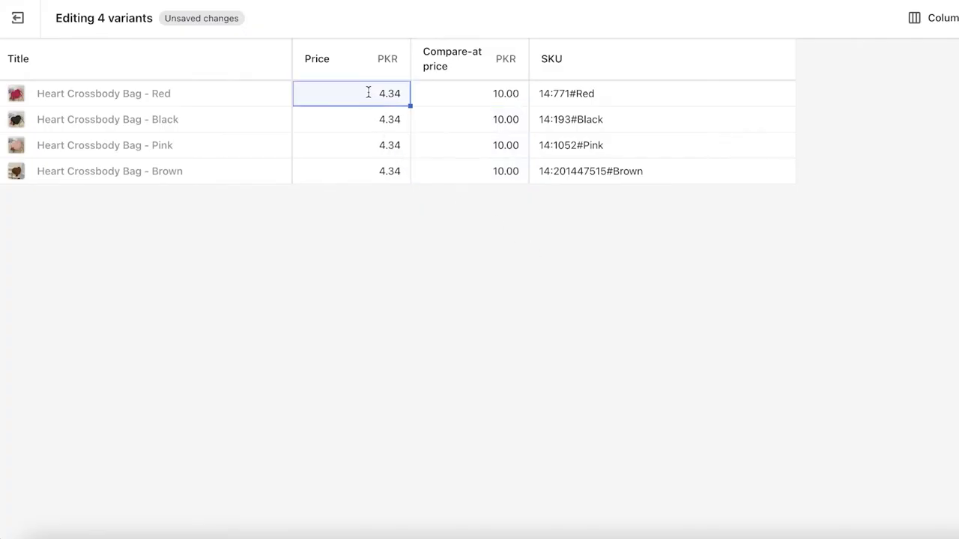
{"action": "double_click", "coordinate": [386, 95]}
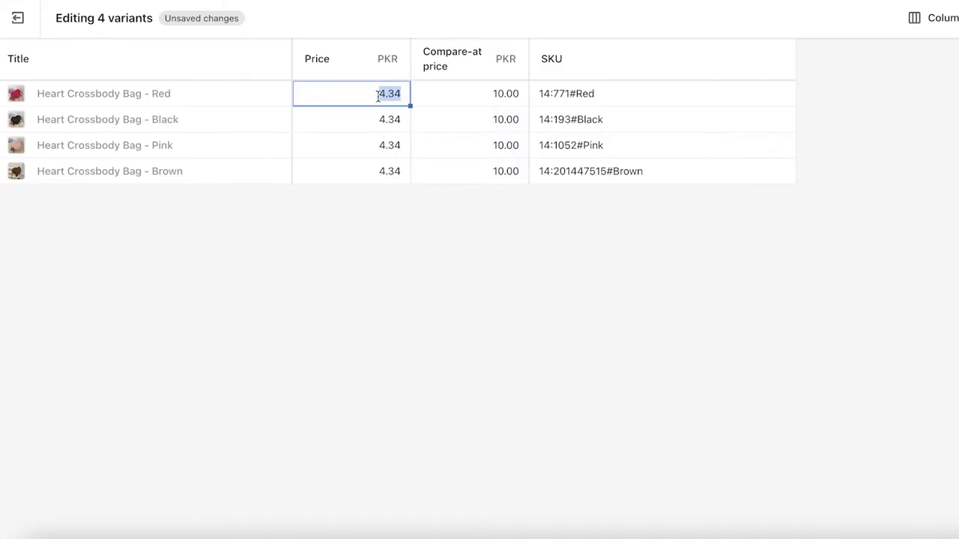
{"action": "left_click", "coordinate": [388, 120]}
{"action": "double_click", "coordinate": [389, 95]}
{"action": "type", "text": "8"}
{"action": "left_click", "coordinate": [387, 122]}
{"action": "type", "text": "8"}
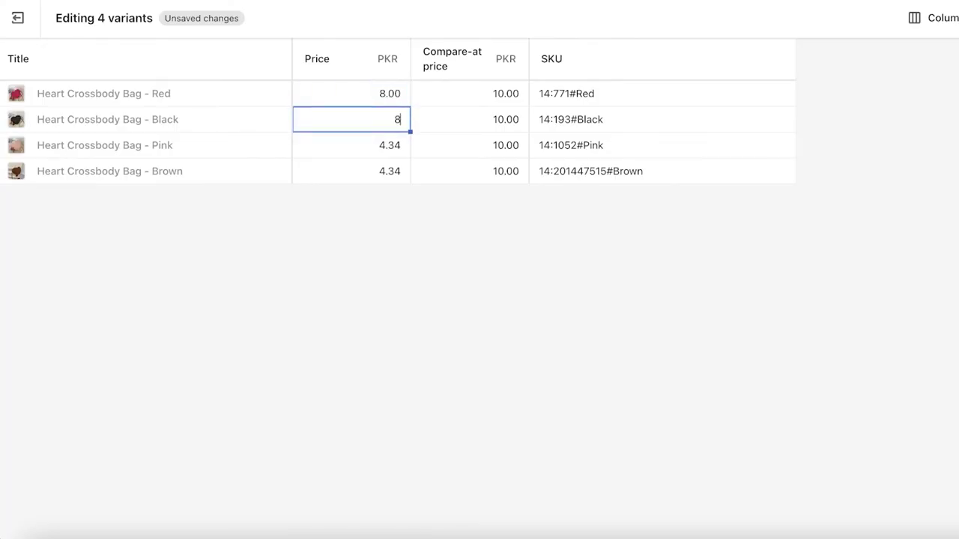
- Set the price of the Pink and Brown variants to 6.99 PKR and save the bulk edits
{"action": "left_click", "coordinate": [390, 150]}
{"action": "double_click", "coordinate": [390, 150]}
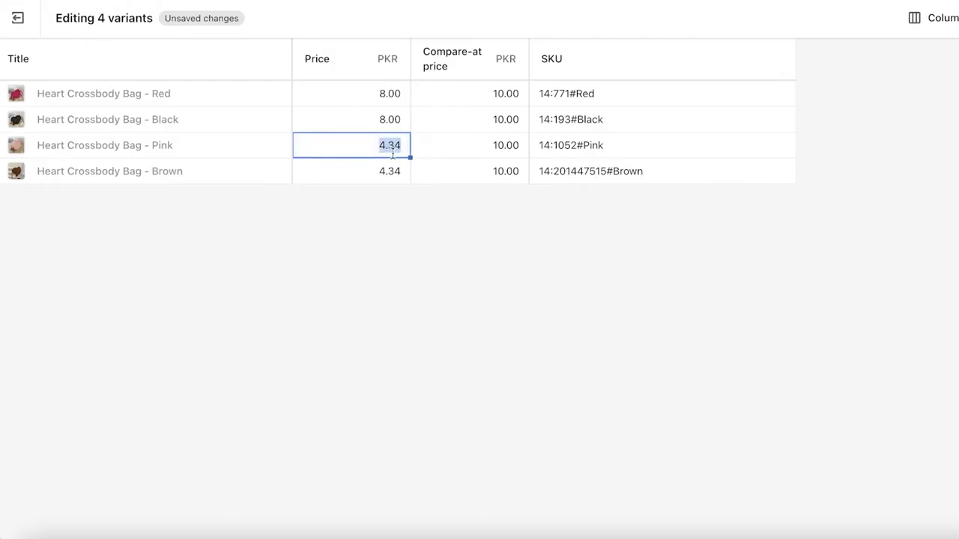
{"action": "type", "text": "6"}
{"action": "left_click", "coordinate": [391, 171]}
{"action": "type", "text": "6"}
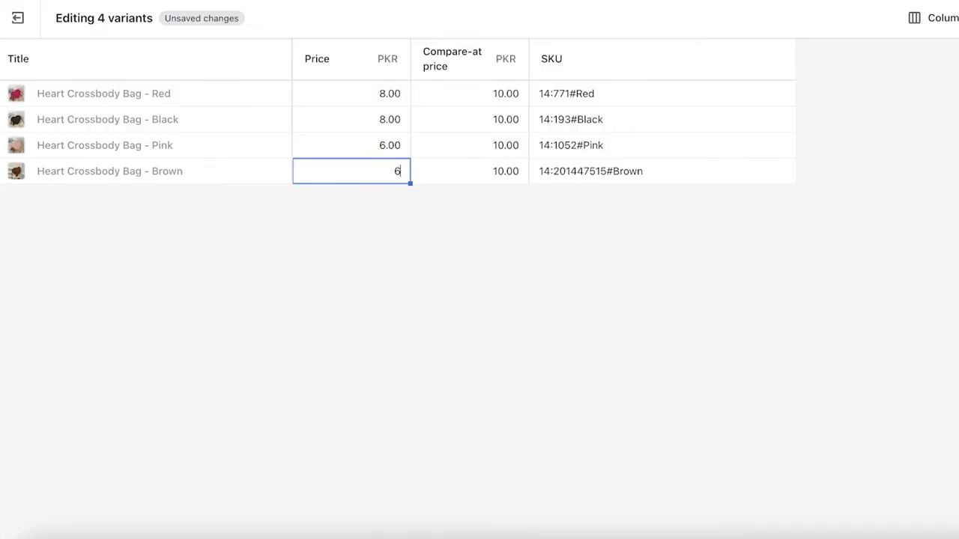
{"action": "left_click", "coordinate": [383, 147]}
{"action": "type", "text": "6.99"}
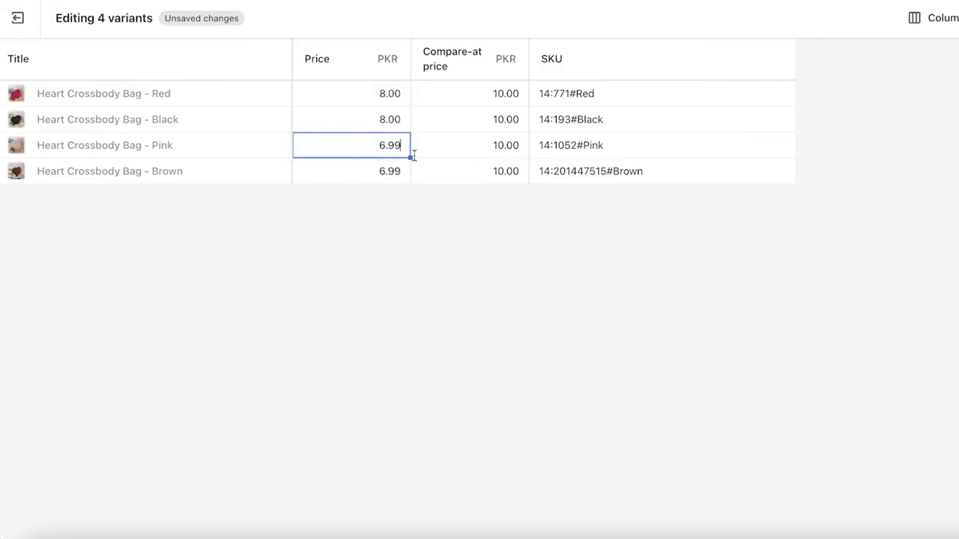
{"action": "left_click", "coordinate": [933, 17]}
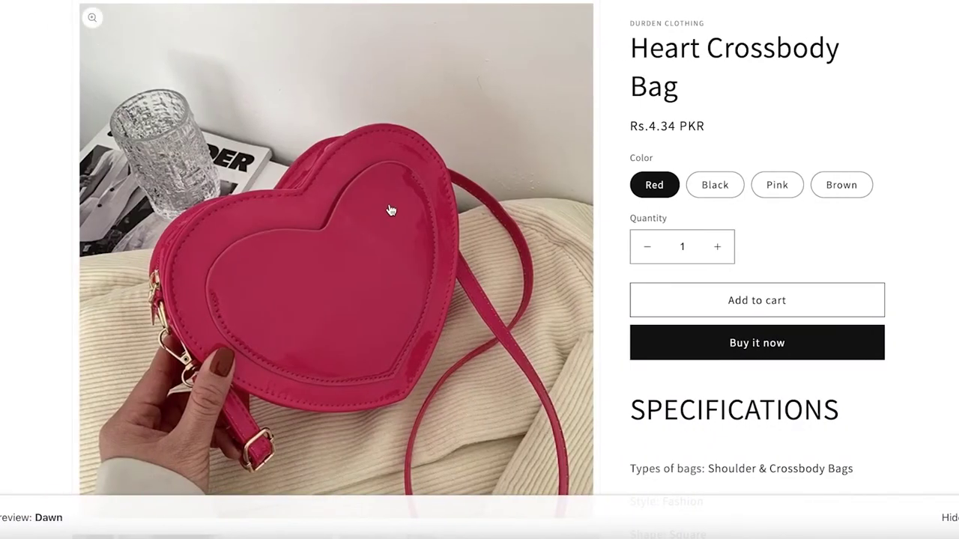
- Check the bag's storefront preview, then return from the bulk editor to its product page and review the variant prices
{"action": "scroll", "coordinate": [392, 211], "scroll_direction": "up", "scroll_amount": 2}
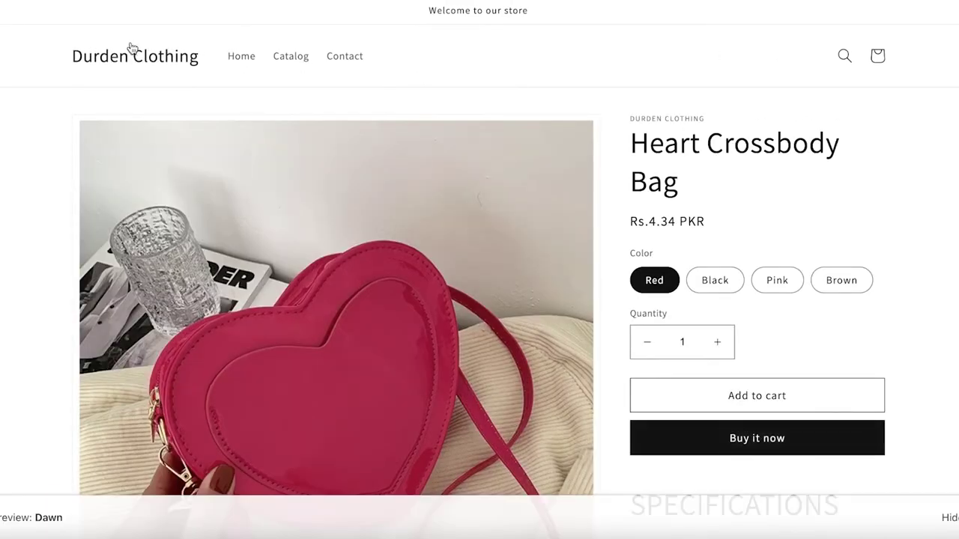
{"action": "scroll", "coordinate": [343, 164], "scroll_direction": "down", "scroll_amount": 3}
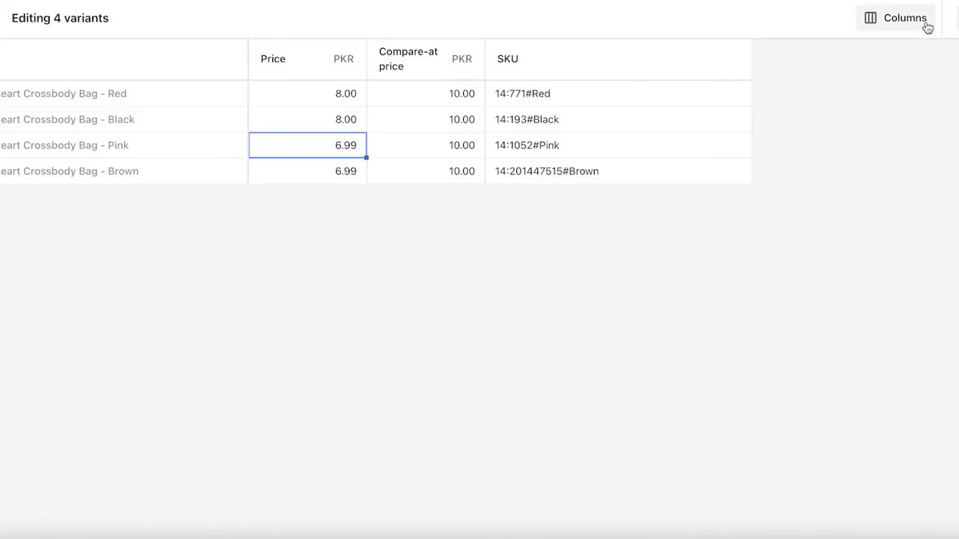
{"action": "left_click", "coordinate": [2, 17]}
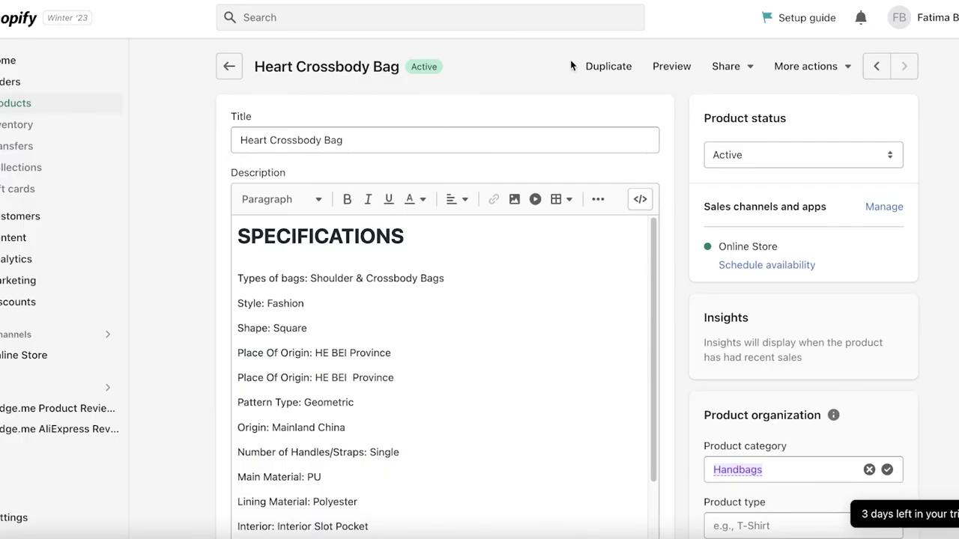
{"action": "scroll", "coordinate": [517, 142], "scroll_direction": "down", "scroll_amount": 20}
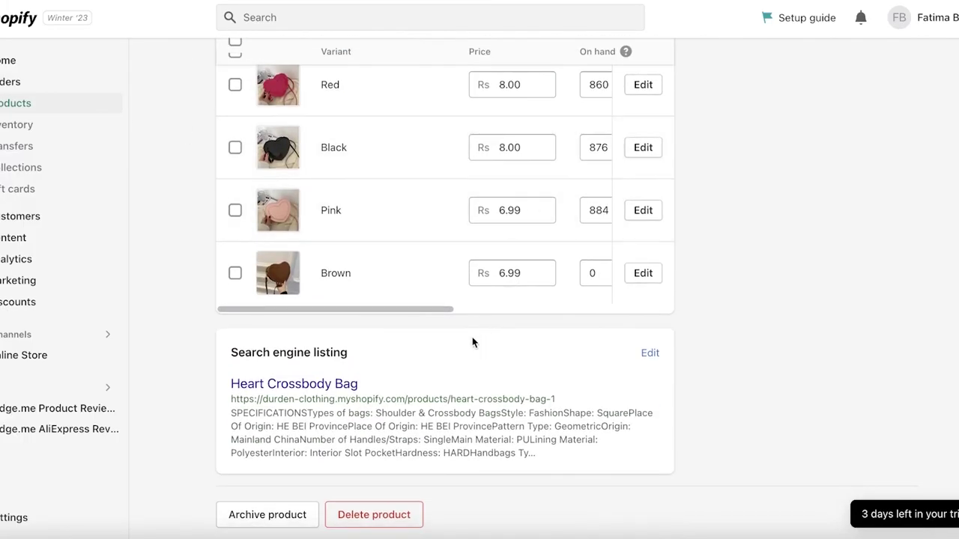
- Open the Heart Crossbody Bag from the featured products on the Durden Clothing storefront's home page
{"action": "left_click", "coordinate": [524, 276]}
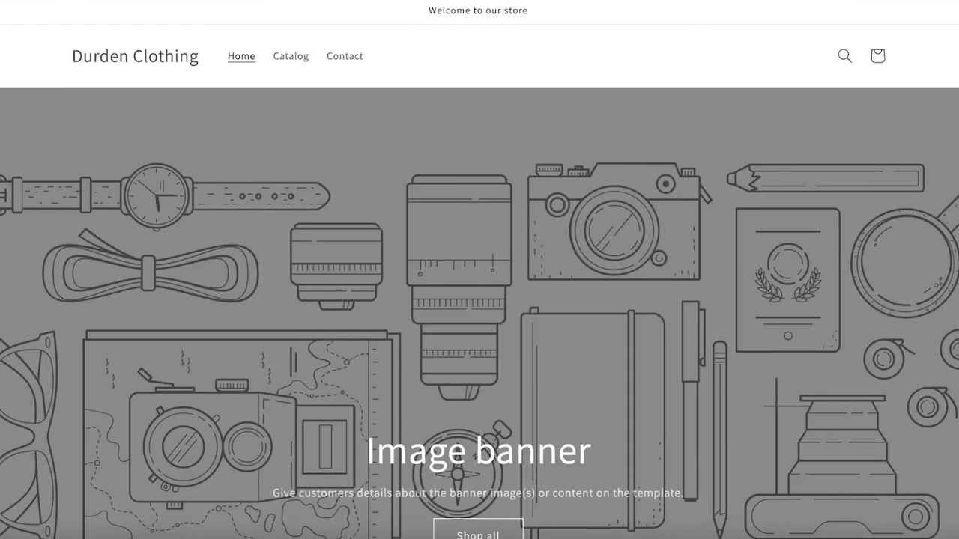
{"action": "scroll", "coordinate": [507, 58], "scroll_direction": "down", "scroll_amount": 10}
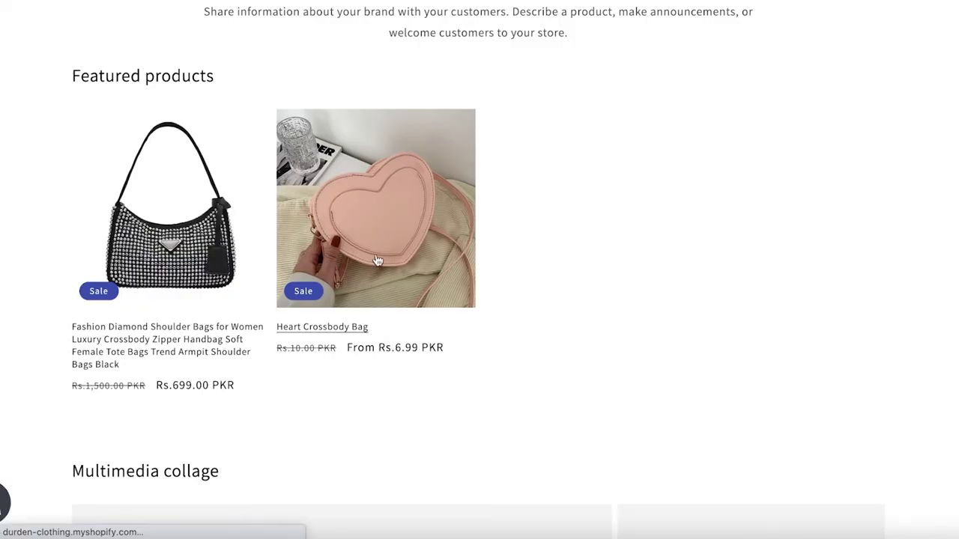
{"action": "left_click", "coordinate": [417, 209]}
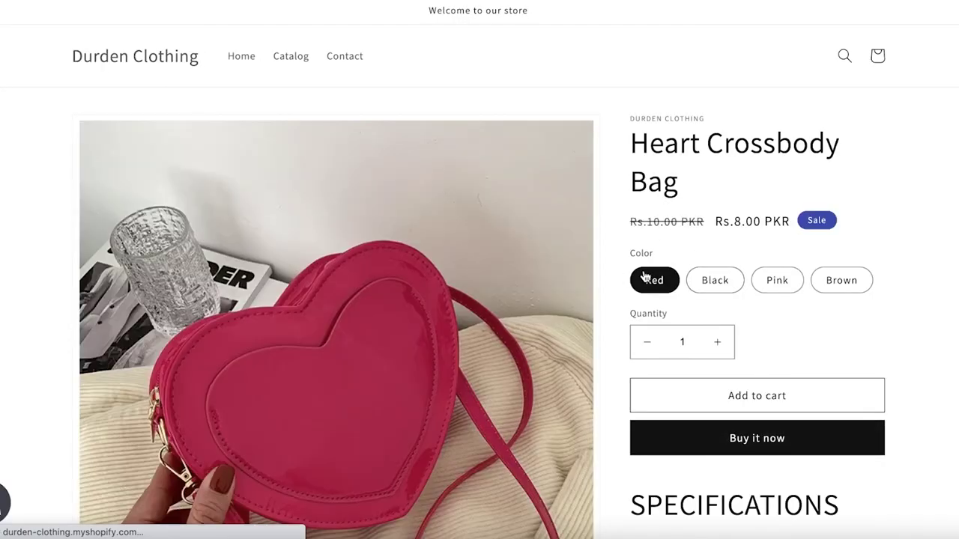
- Switch between the bag's Black, Pink, Brown and Red colors to check each variant's discounted price on the storefront
{"action": "left_click", "coordinate": [732, 278]}
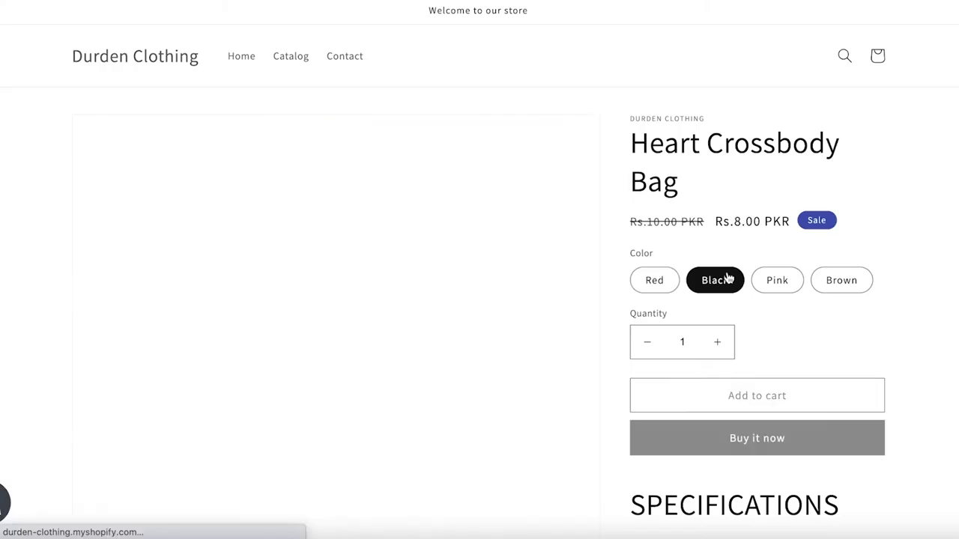
{"action": "left_click", "coordinate": [770, 188]}
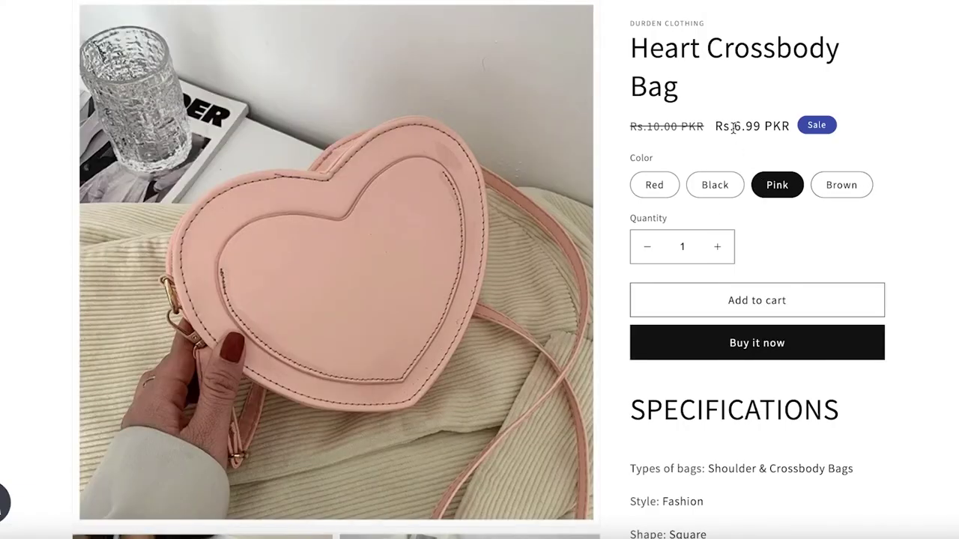
{"action": "left_click", "coordinate": [857, 189]}
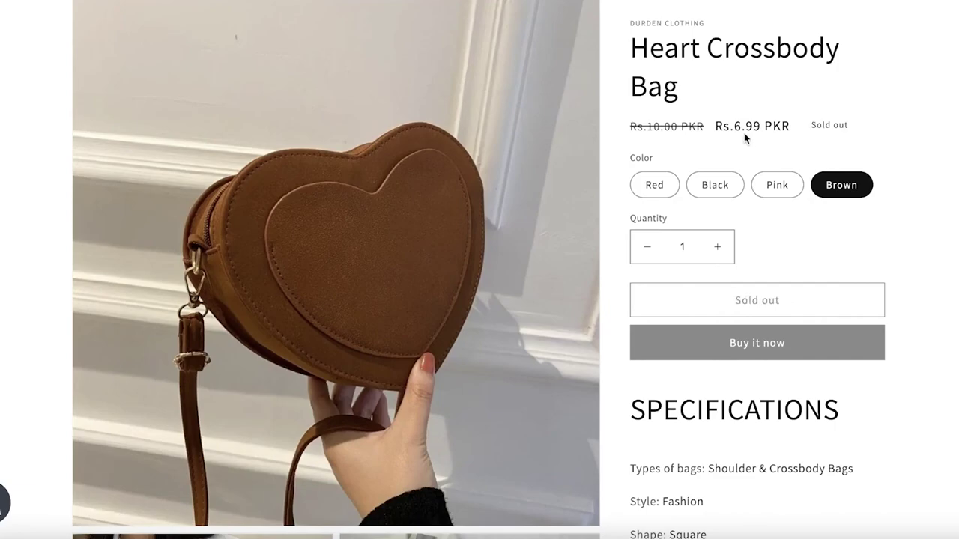
{"action": "left_click", "coordinate": [719, 186]}
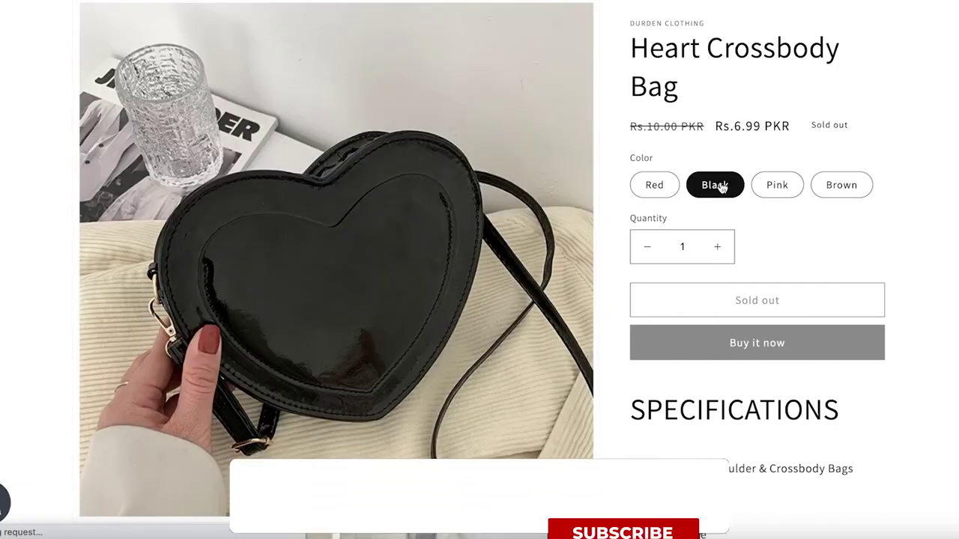
{"action": "left_click", "coordinate": [654, 185]}
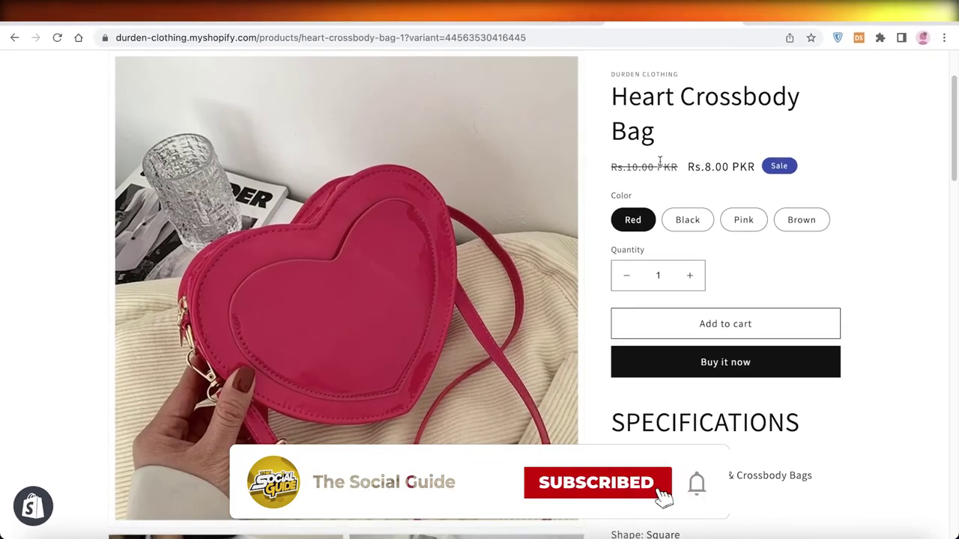